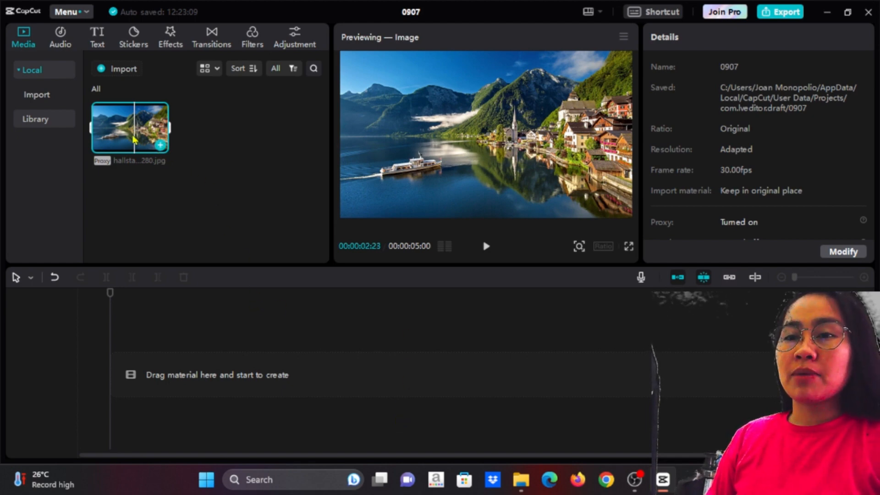
# Place the imported hallstatt lake image at the start of the timeline and set the project's aspect ratio to 16:9
pyautogui.moveTo(134, 140); pyautogui.dragTo(117, 371)
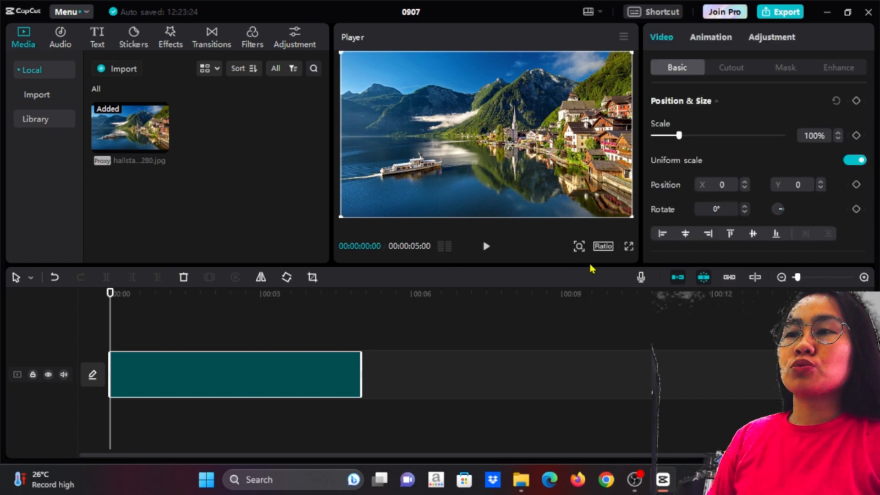
pyautogui.click(601, 248)
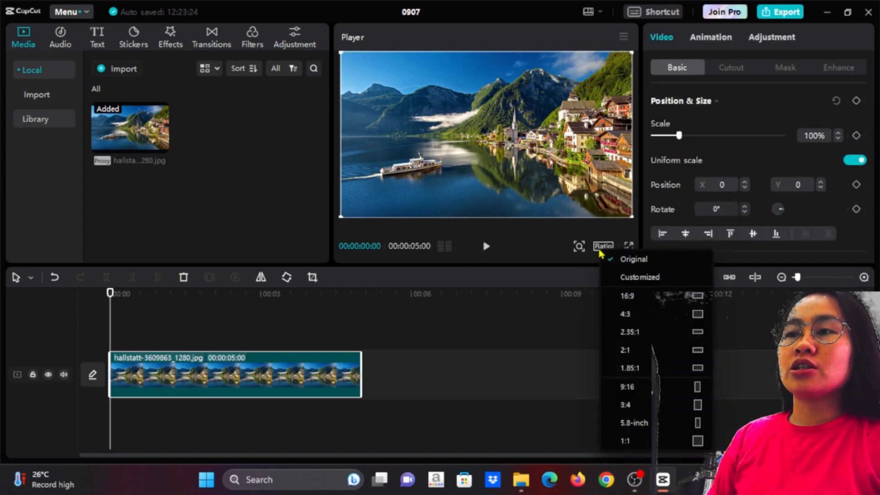
pyautogui.click(669, 300)
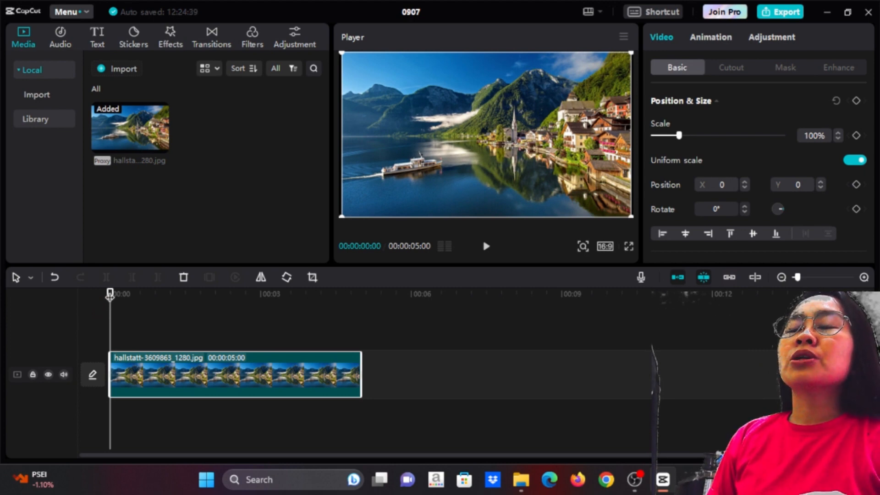
# Examine the image clip's basic settings, from Position & Size and Blend down to Canvas
pyautogui.moveTo(126, 298); pyautogui.dragTo(109, 357)
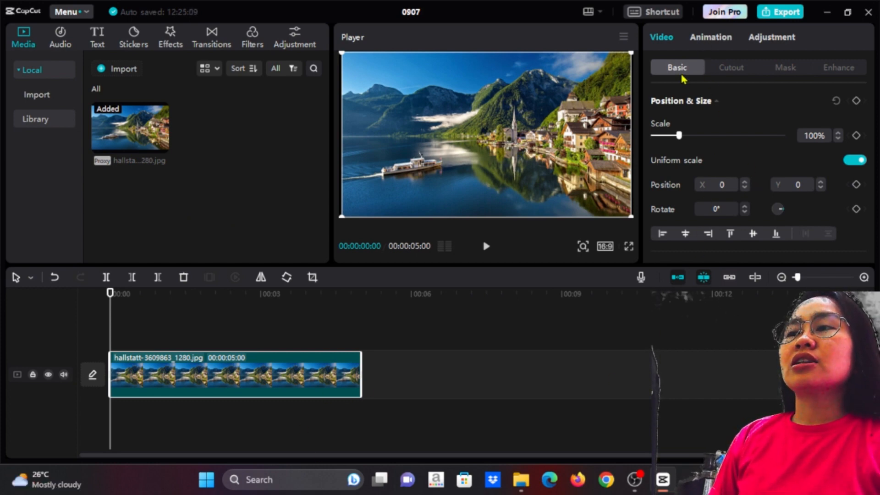
pyautogui.scroll(-2, 742, 181)
pyautogui.scroll(2, 752, 169)
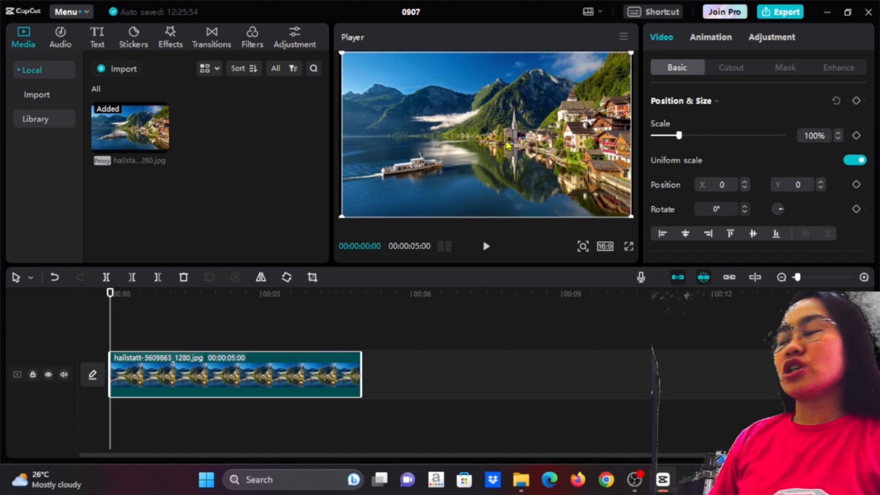
pyautogui.moveTo(109, 294); pyautogui.dragTo(109, 357)
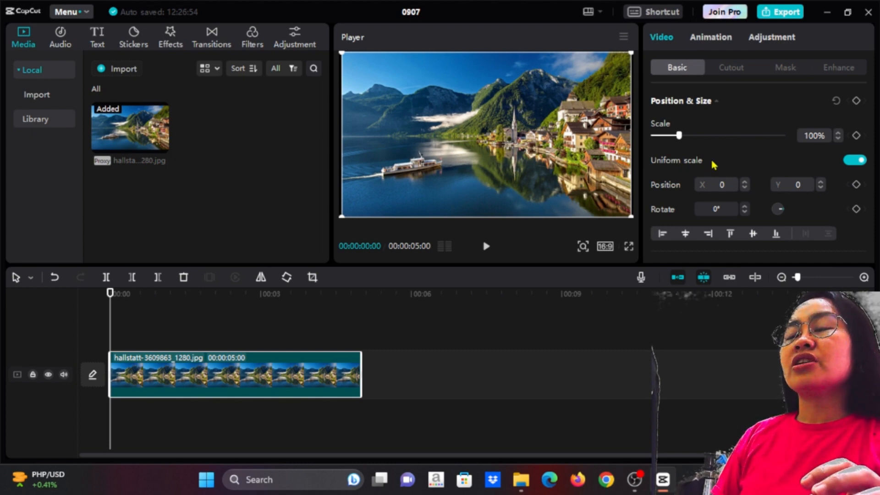
pyautogui.scroll(-1, 698, 139)
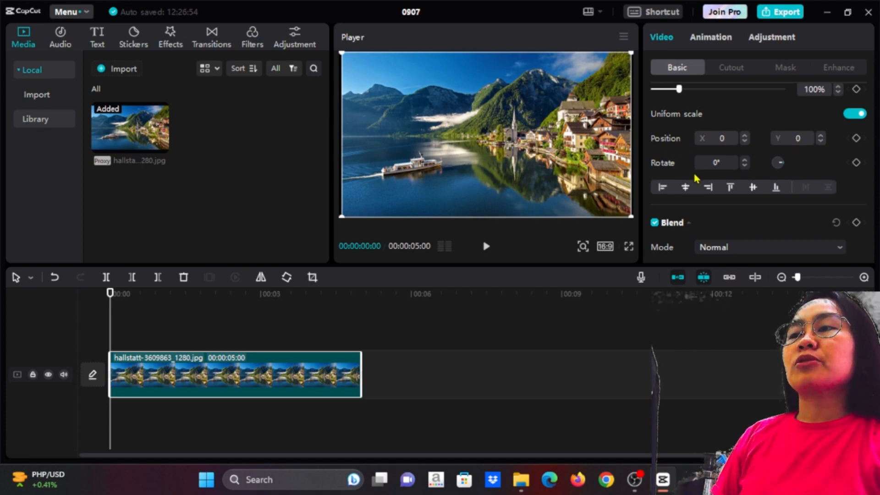
pyautogui.scroll(-1, 867, 146)
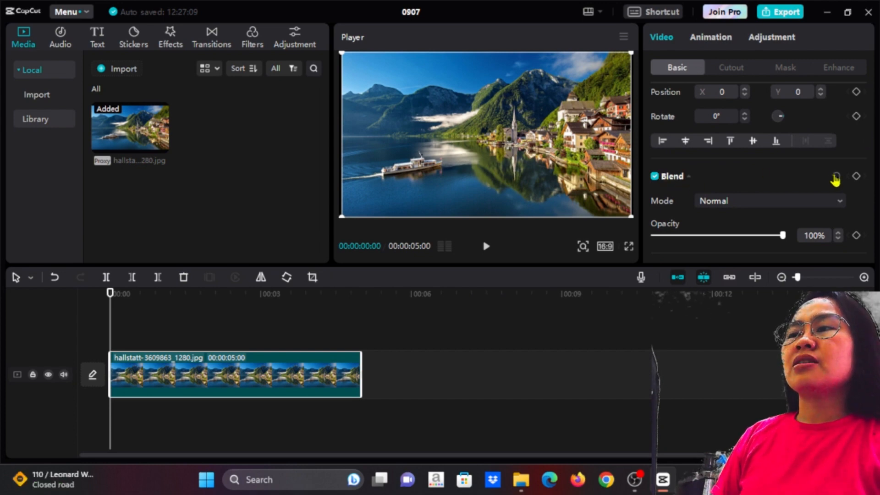
pyautogui.scroll(-1, 834, 173)
pyautogui.scroll(-3, 835, 172)
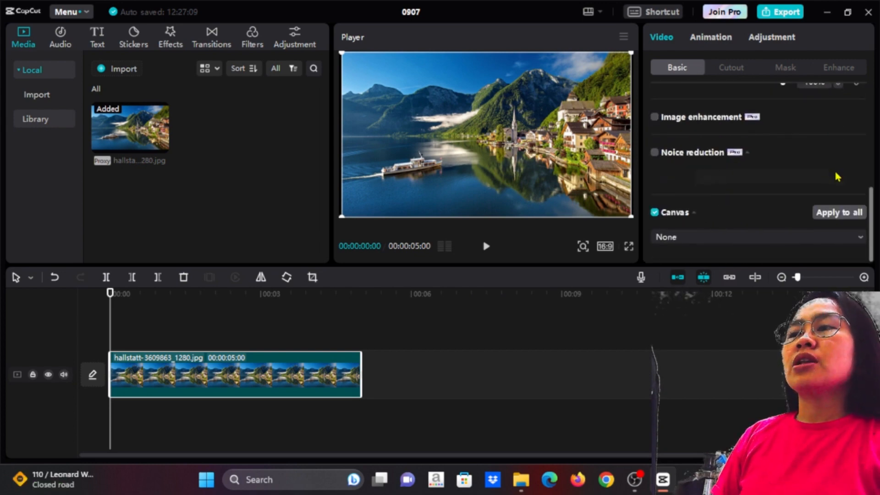
pyautogui.scroll(5, 837, 174)
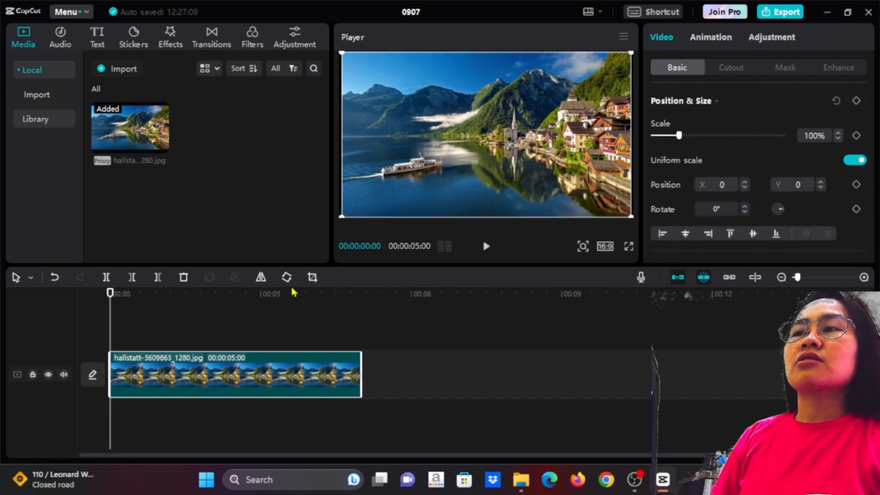
# Add Position & Size keyframes at the clip's start and a 120% scale keyframe at 00:00:00:15
pyautogui.click(856, 101)
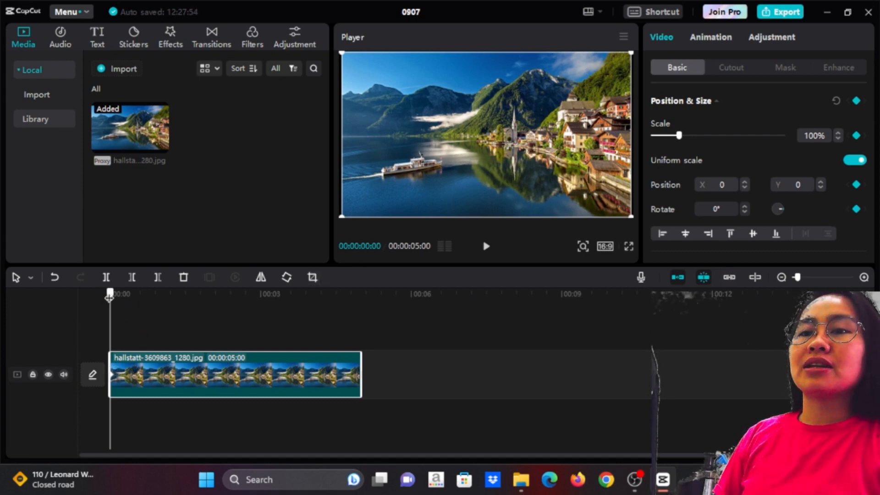
pyautogui.moveTo(109, 297); pyautogui.dragTo(134, 306)
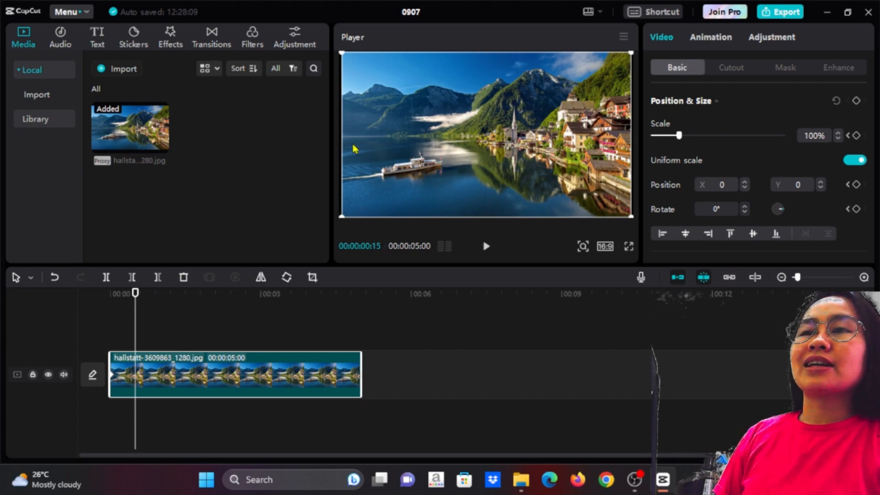
pyautogui.click(811, 135)
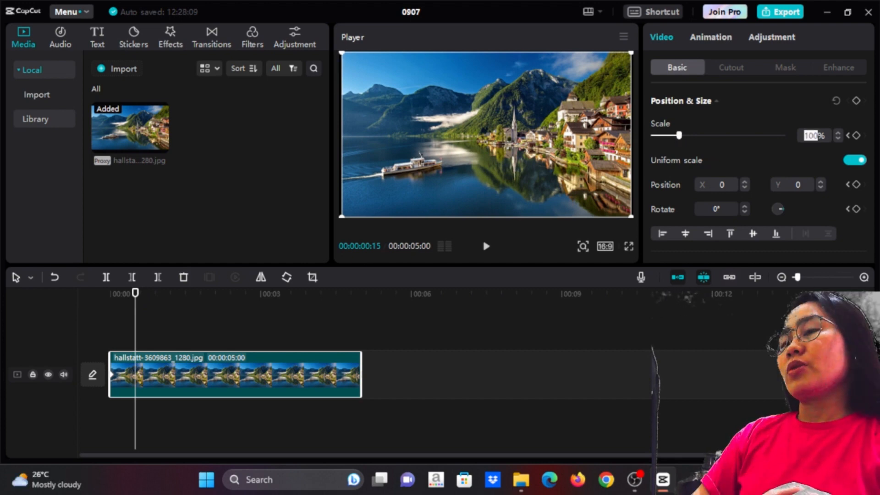
pyautogui.write('120')
pyautogui.press('Return')
pyautogui.click(855, 136)
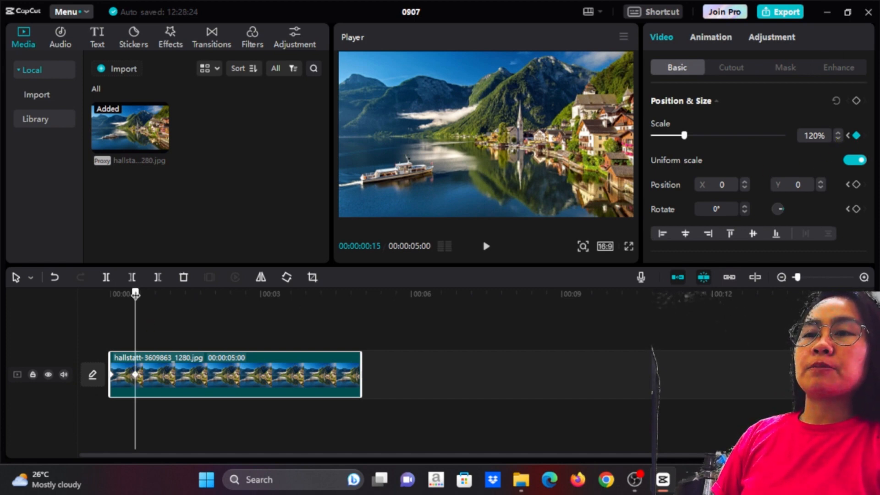
# Add a keyframe at 00:00:01:00 with the clip's scale set to 140%
pyautogui.moveTo(136, 293); pyautogui.dragTo(160, 304)
pyautogui.press('BackSpace')
pyautogui.press('BackSpace')
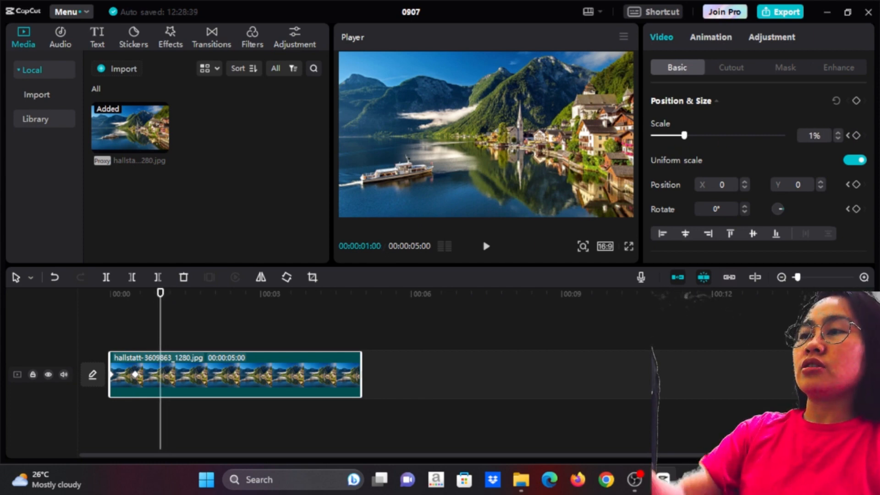
pyautogui.write('40')
pyautogui.press('Return')
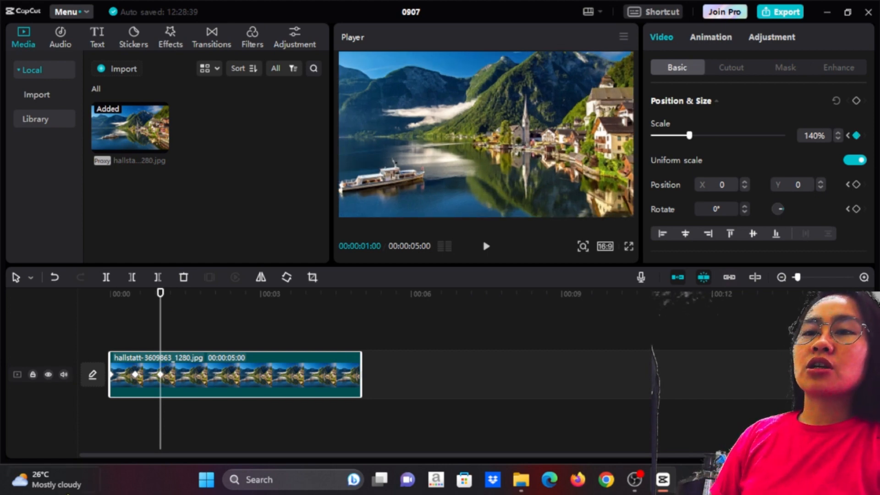
# Add scale keyframes of 150% about halfway between one and two seconds and 170% at 00:00:02:00
pyautogui.click(174, 293)
pyautogui.moveTo(180, 293); pyautogui.dragTo(199, 298)
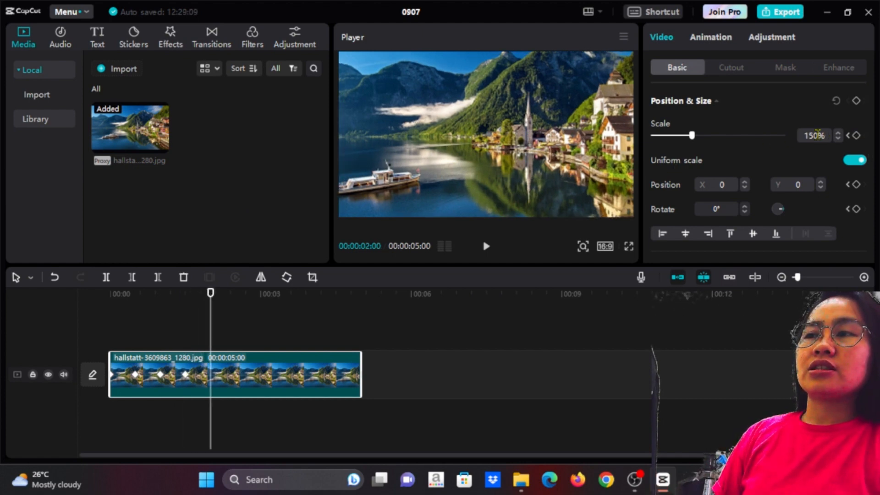
pyautogui.doubleClick(815, 135)
pyautogui.write('170')
pyautogui.press('Return')
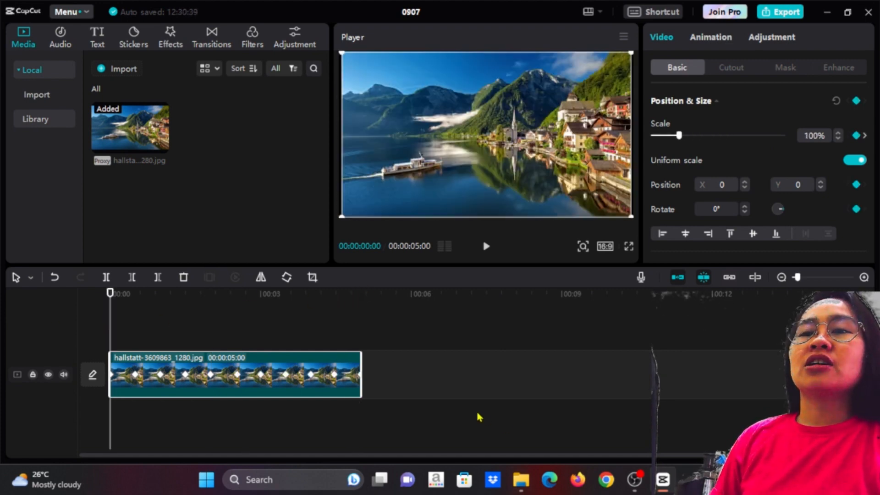
# Play the image clip from the beginning to preview its keyframed zoom animation
pyautogui.press('space')
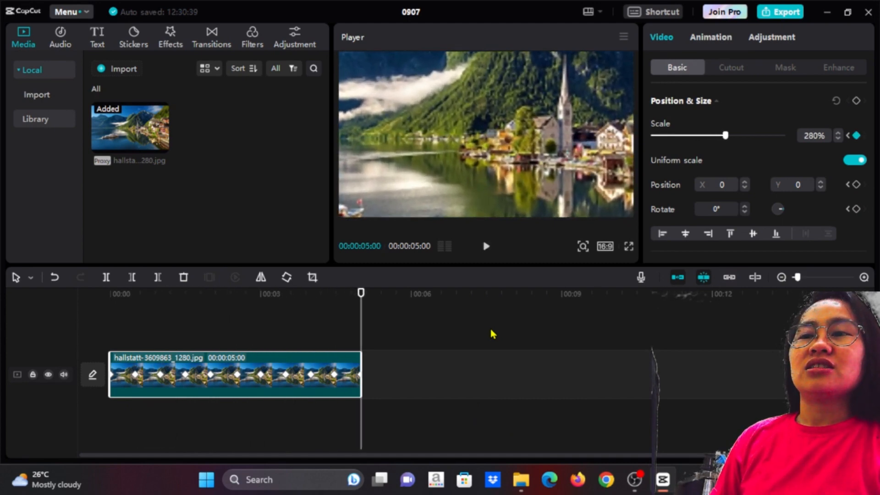
pyautogui.moveTo(360, 292); pyautogui.dragTo(87, 324)
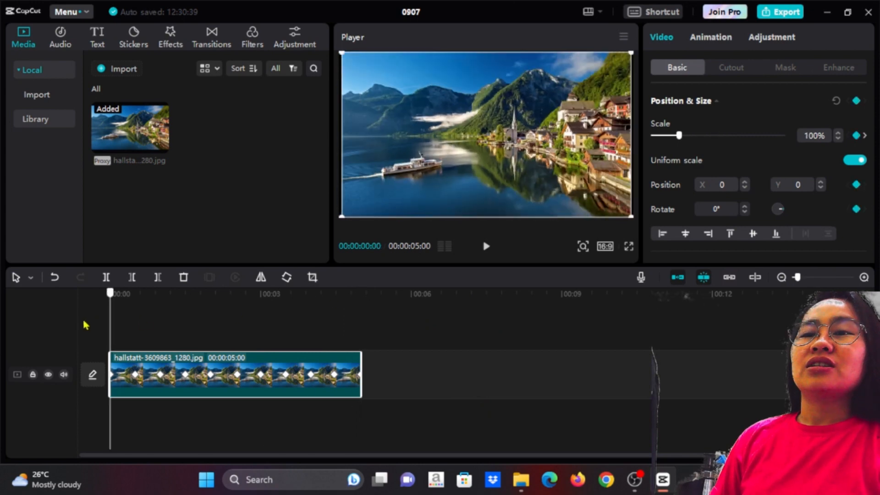
pyautogui.press('space')
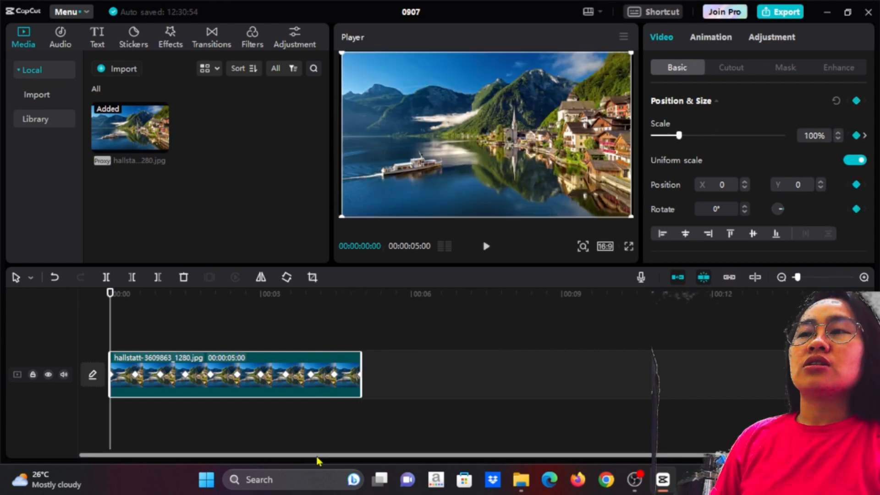
pyautogui.press('space')
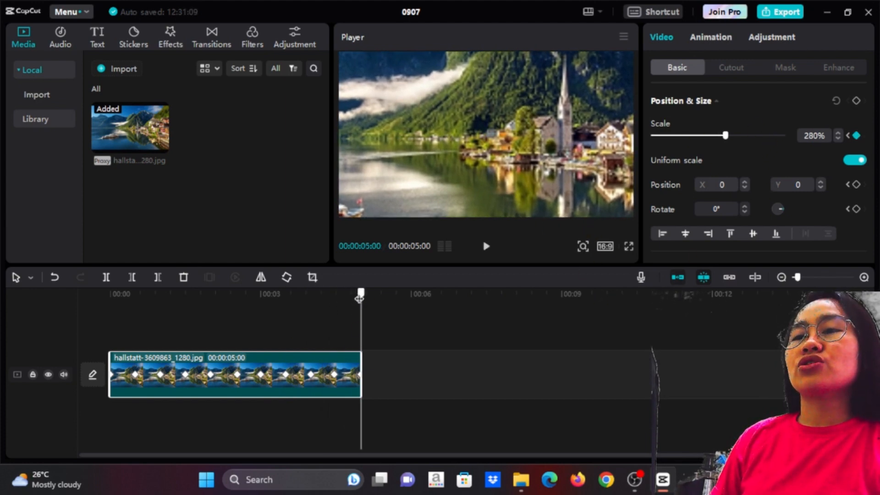
# Add a default text clip at the start of the timeline and change its wording to "BEAUTIFUL LANDSCAPE"
pyautogui.moveTo(361, 294); pyautogui.dragTo(32, 354)
pyautogui.scroll(-1, 764, 132)
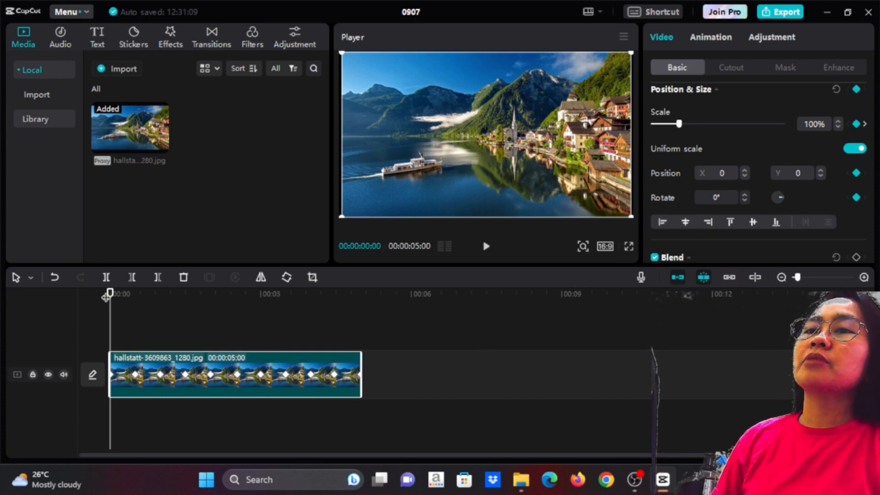
pyautogui.moveTo(108, 294)
pyautogui.mouseDown()
pyautogui.moveTo(361, 322)
pyautogui.moveTo(205, 319)
pyautogui.moveTo(108, 293)
pyautogui.mouseUp()
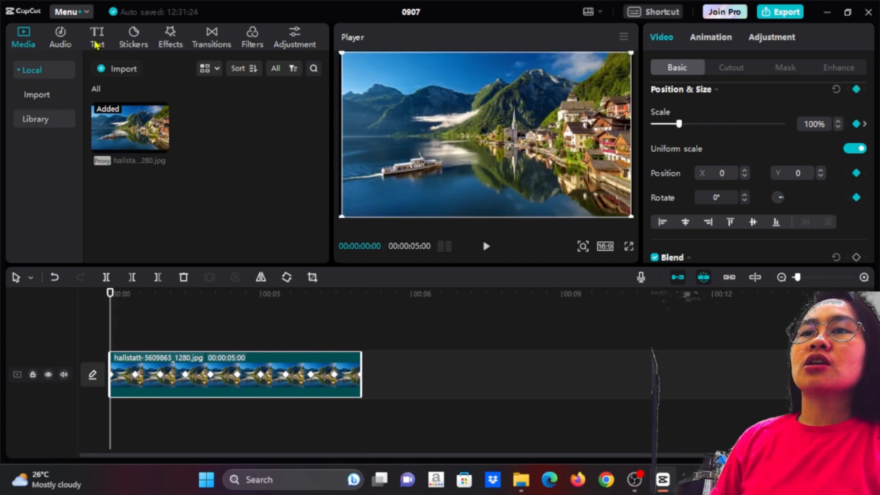
pyautogui.click(97, 45)
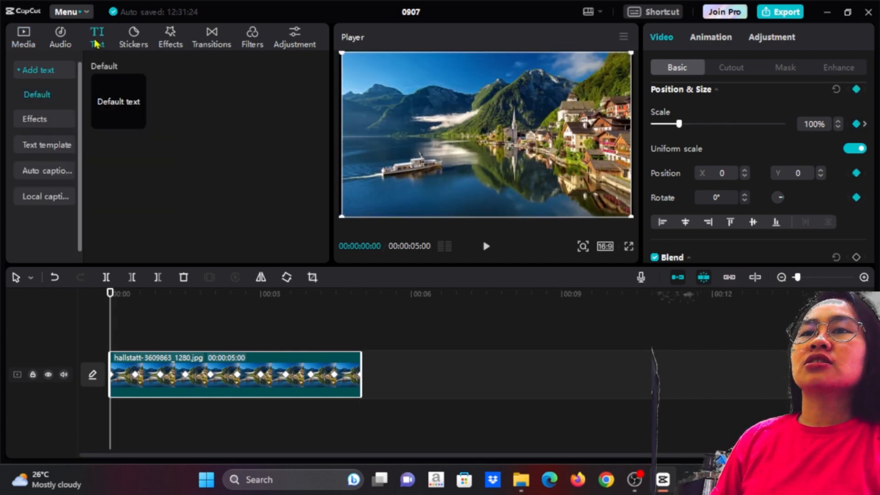
pyautogui.click(137, 121)
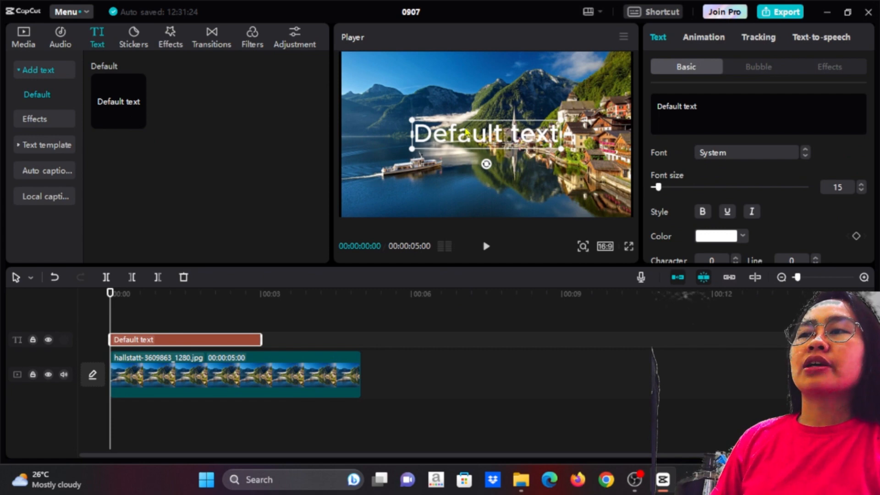
pyautogui.click(709, 104)
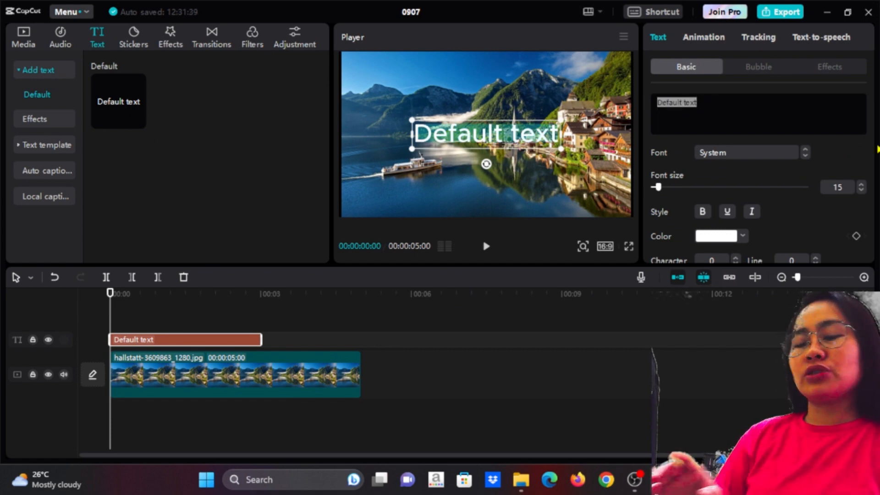
pyautogui.press('BackSpace')
pyautogui.press('capslock')
pyautogui.write('BEAUTIFUL LANDSCAPE')
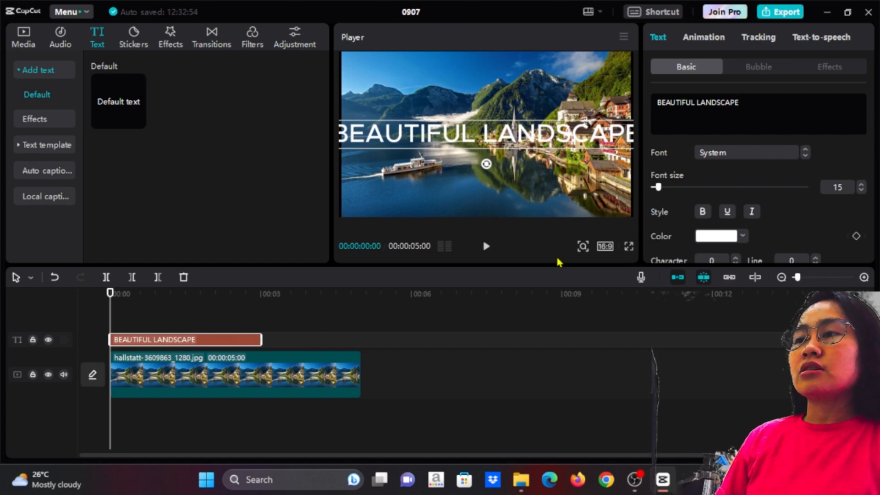
# Restyle the title in the ZY Innocent font with a yellow fill, split over two lines and scaled to 176%
pyautogui.click(752, 154)
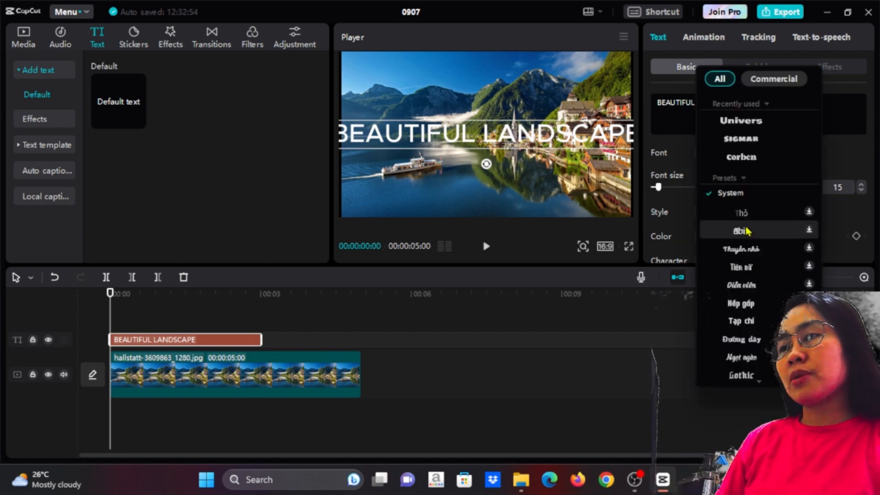
pyautogui.scroll(-10, 746, 231)
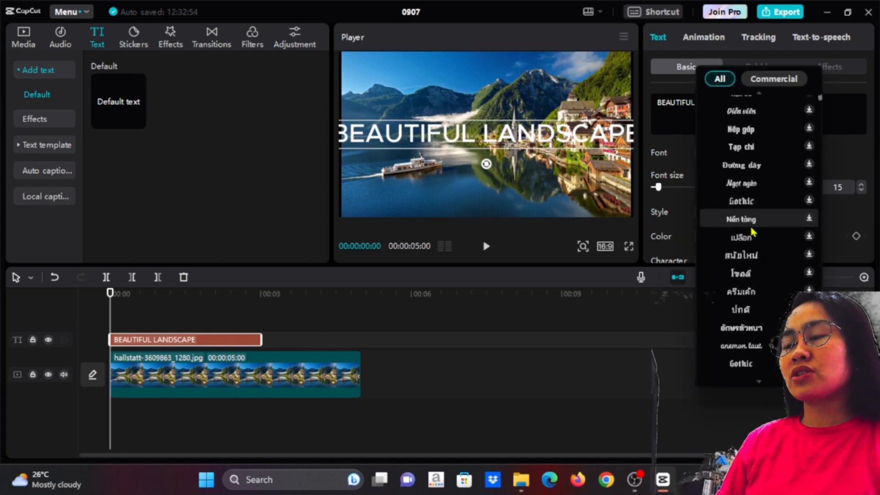
pyautogui.scroll(-10, 755, 227)
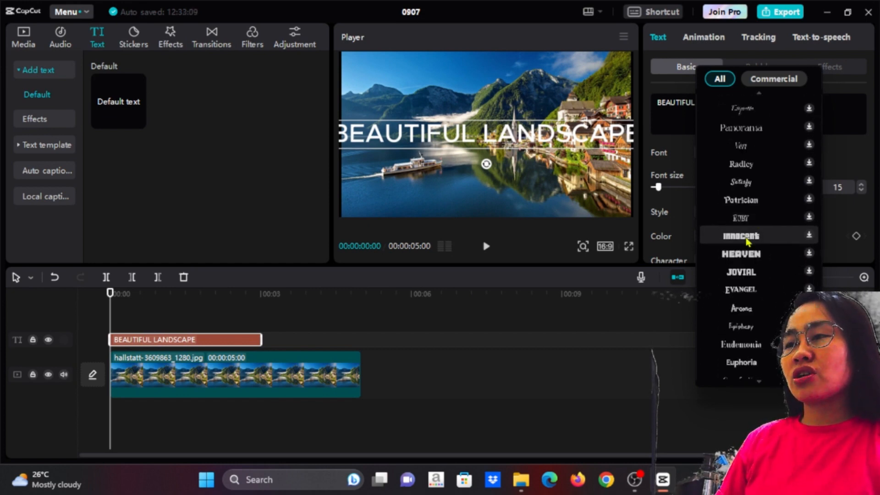
pyautogui.scroll(-10, 747, 239)
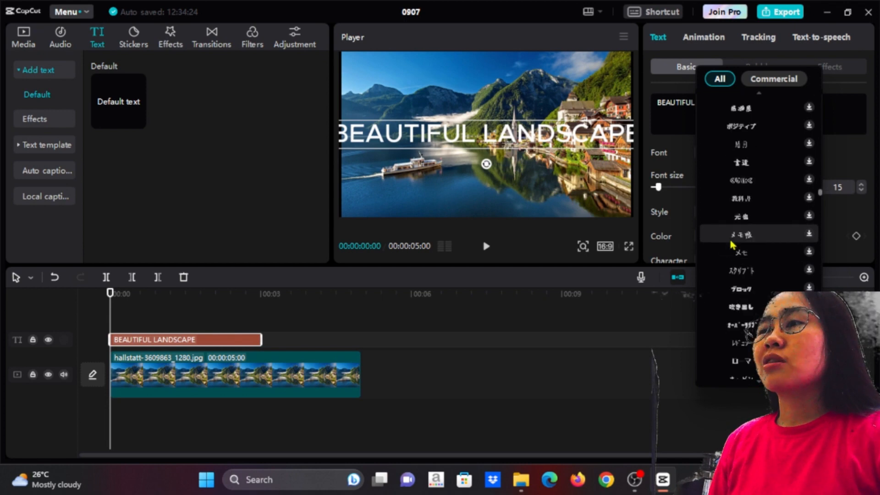
pyautogui.scroll(5, 733, 240)
pyautogui.scroll(-8, 737, 236)
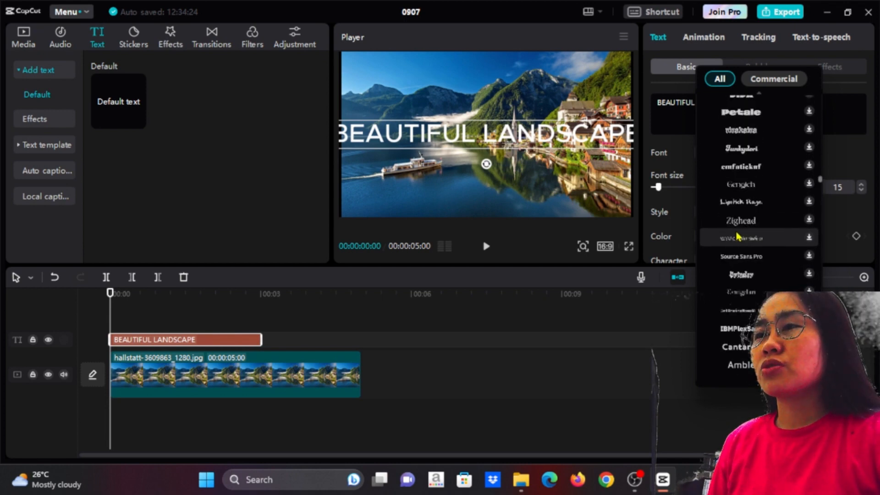
pyautogui.scroll(8, 739, 233)
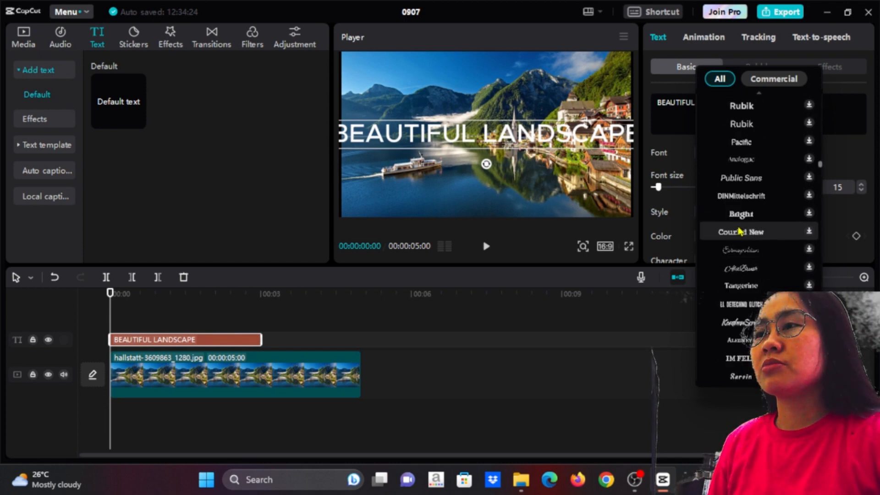
pyautogui.scroll(6, 739, 226)
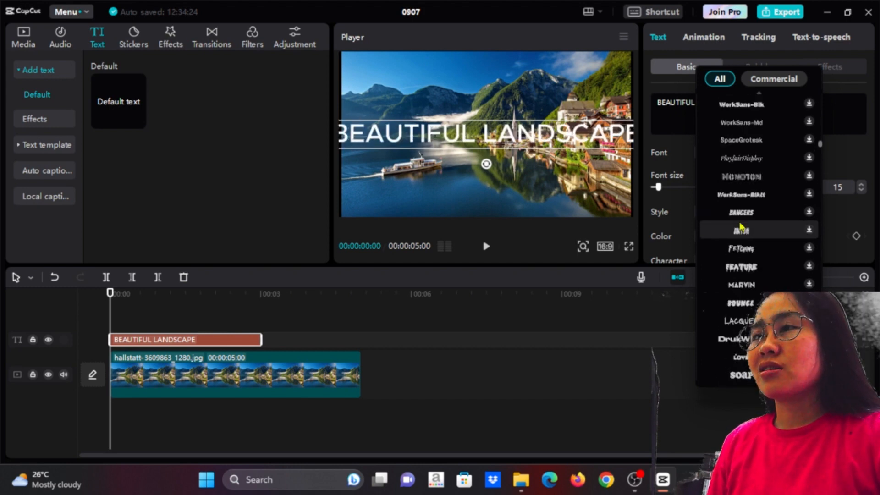
pyautogui.click(729, 179)
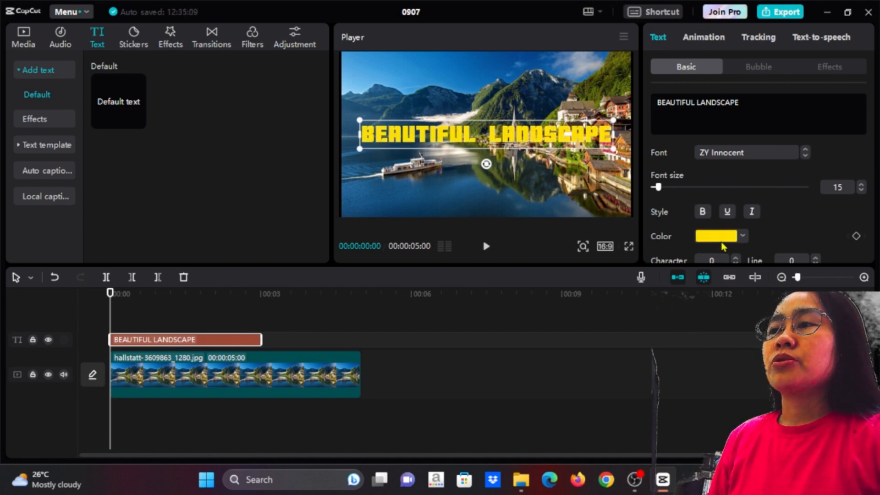
pyautogui.click(722, 244)
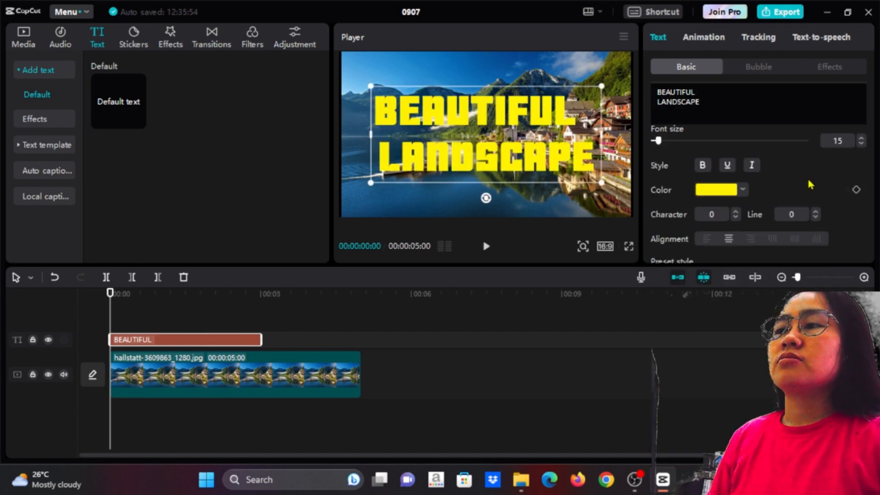
# Try the black-outlined yellow and white preset styles on the title
pyautogui.scroll(-10, 811, 186)
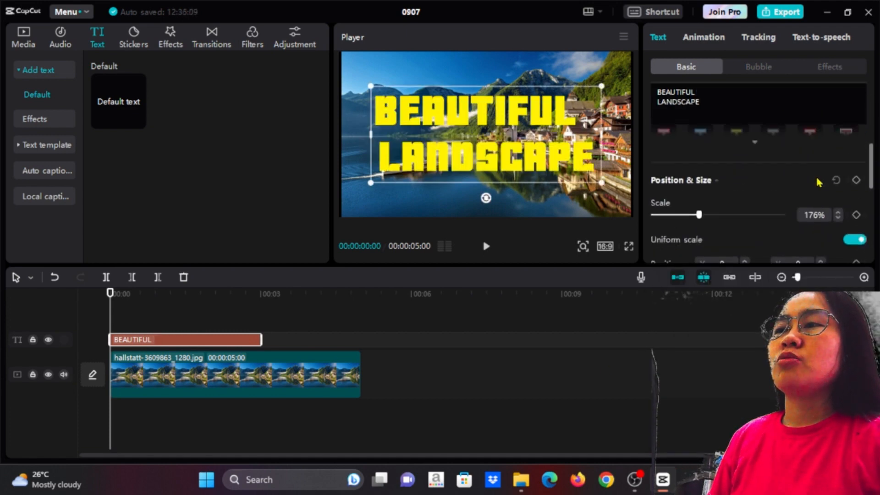
pyautogui.scroll(8, 815, 184)
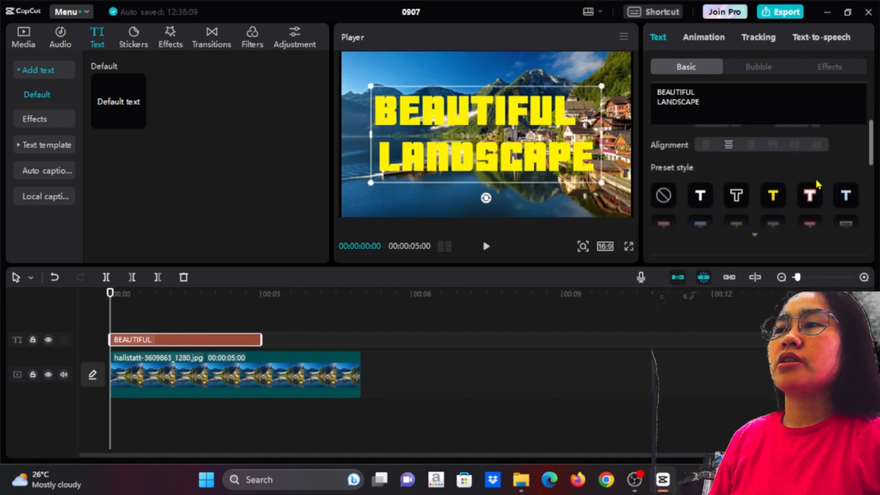
pyautogui.click(774, 196)
pyautogui.scroll(-2, 753, 188)
pyautogui.click(753, 185)
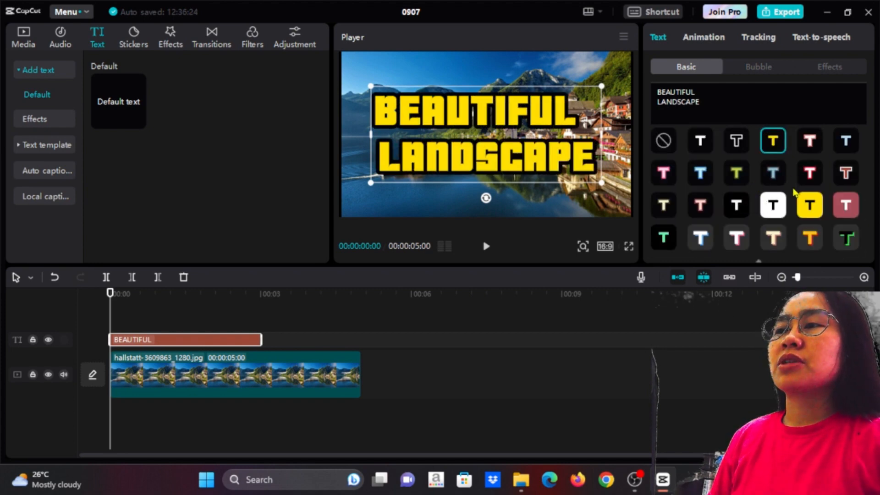
pyautogui.click(845, 205)
pyautogui.scroll(-5, 800, 195)
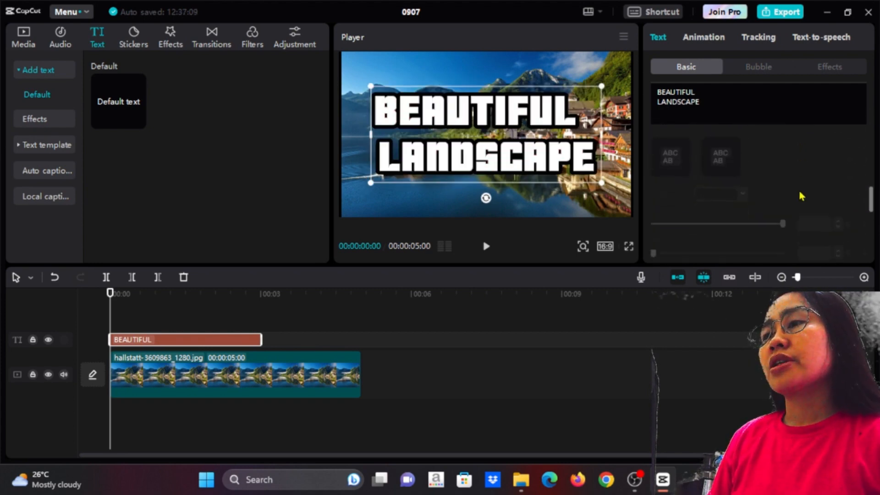
# Apply the plain white preset style without an outline to the title
pyautogui.scroll(5, 800, 193)
pyautogui.scroll(-6, 800, 193)
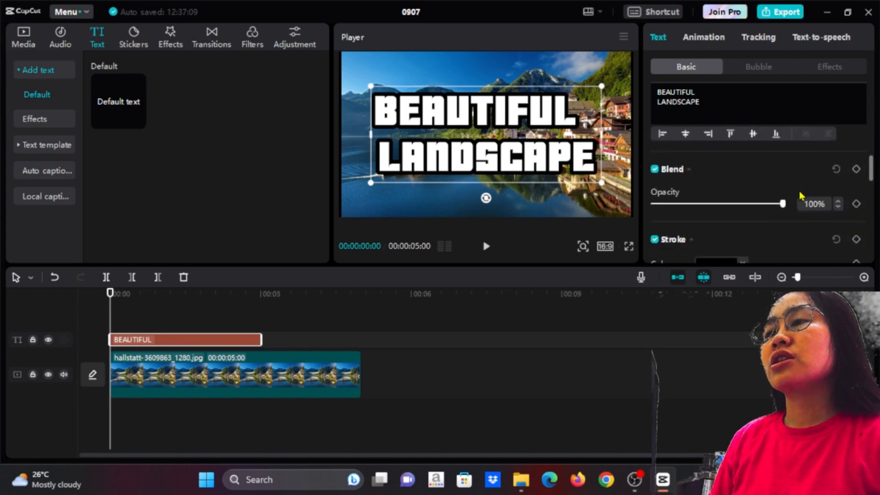
pyautogui.scroll(1, 801, 196)
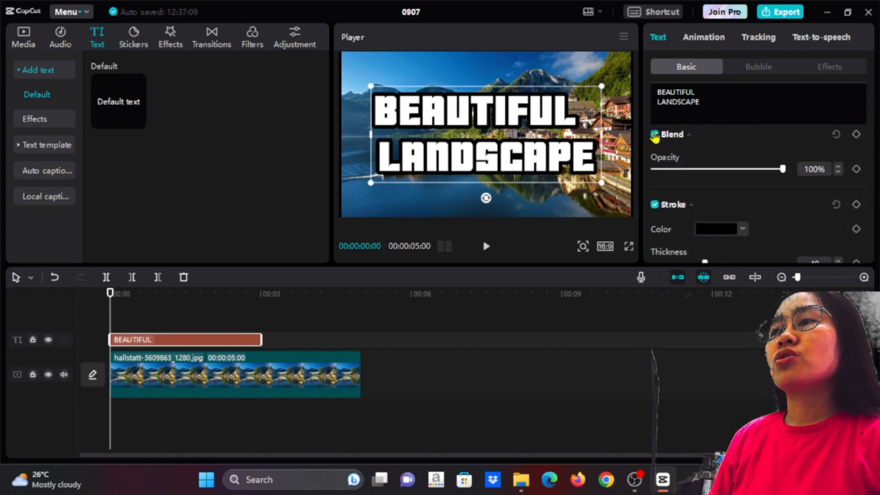
pyautogui.scroll(-1, 760, 215)
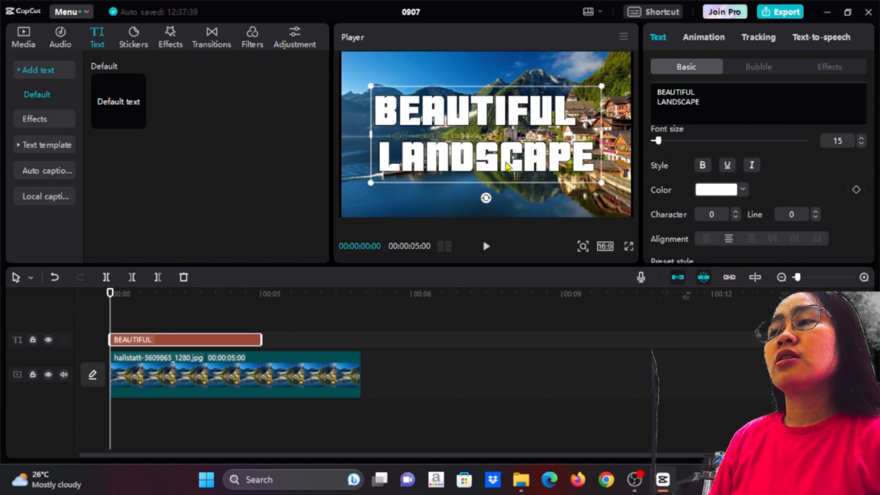
# Place the title beyond the frame's left edge at X -3385, Y 118 with 186% scale, and extend its clip to the image clip's end
pyautogui.scroll(-3, 802, 218)
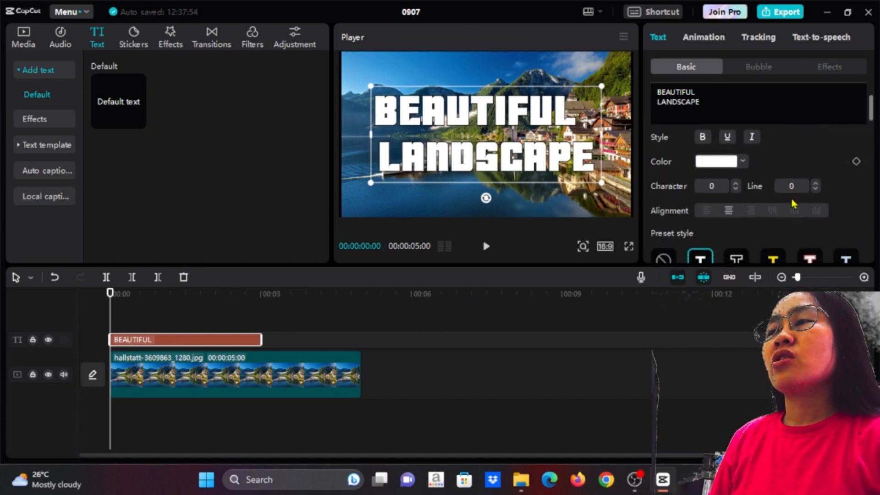
pyautogui.scroll(-3, 732, 194)
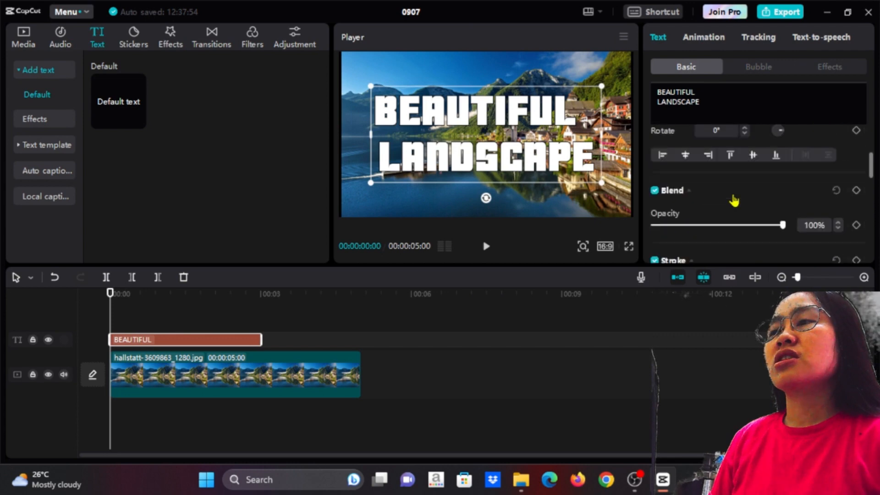
pyautogui.scroll(4, 732, 194)
pyautogui.scroll(-2, 732, 193)
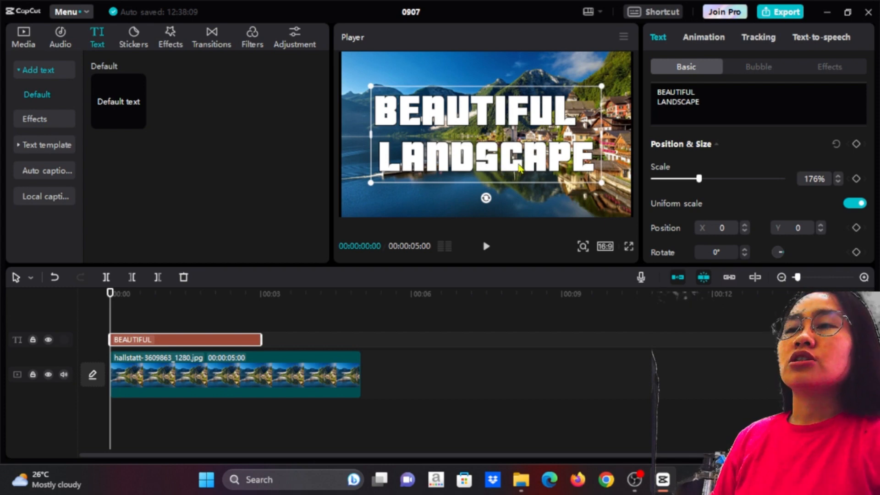
pyautogui.moveTo(508, 170); pyautogui.dragTo(246, 158)
pyautogui.moveTo(262, 340); pyautogui.dragTo(361, 339)
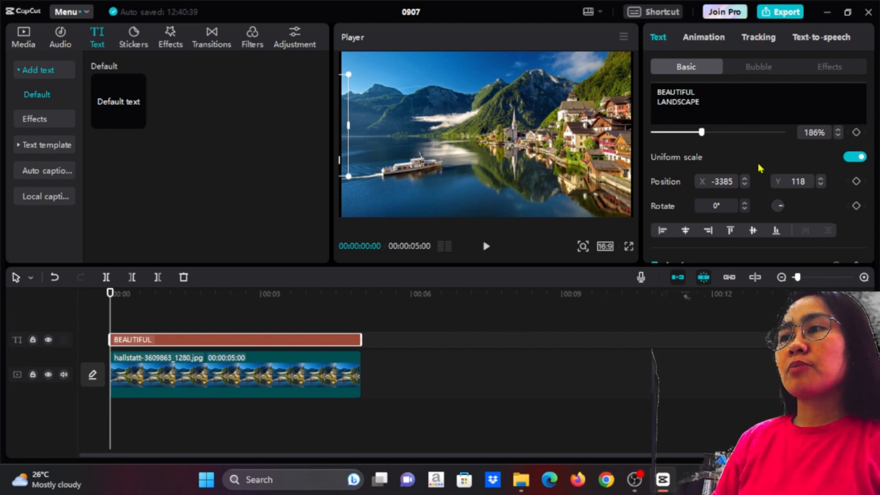
# Add a position keyframe to the title at 00:00:00:00
pyautogui.scroll(1, 757, 179)
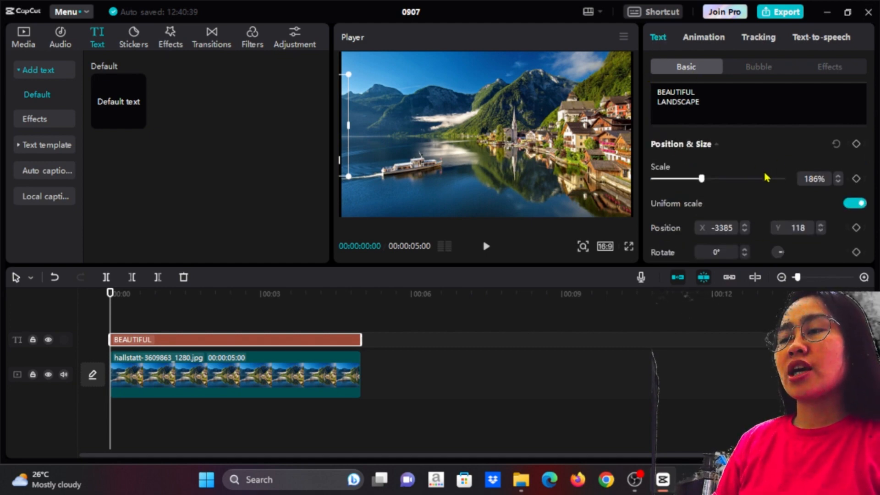
pyautogui.scroll(-3, 714, 181)
pyautogui.scroll(2, 681, 184)
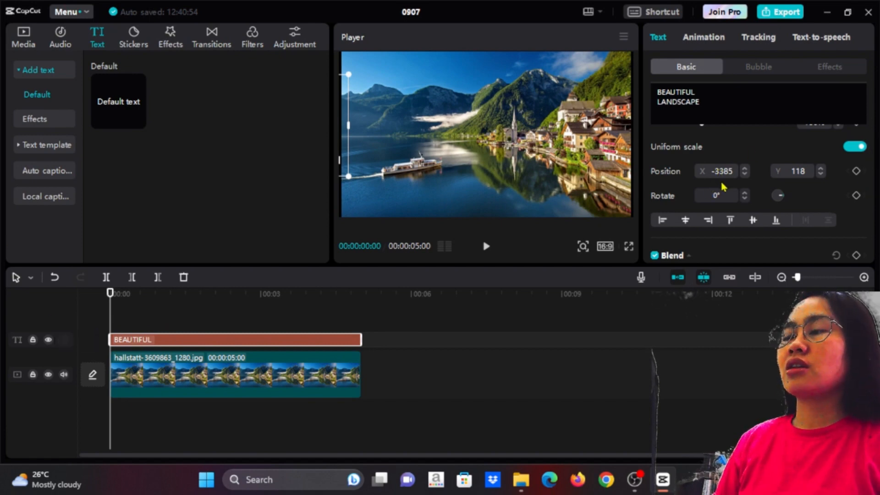
pyautogui.click(856, 172)
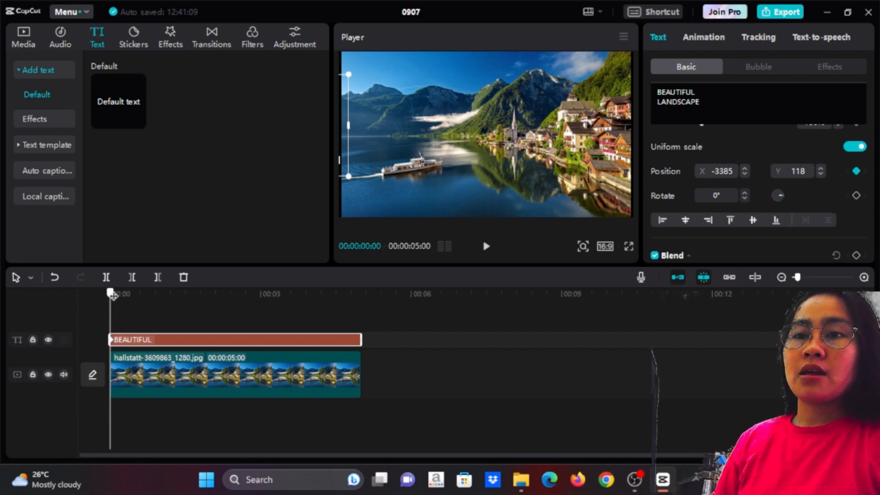
# Hide the landscape image's track and return the playhead to the start of the timeline
pyautogui.moveTo(117, 295); pyautogui.dragTo(129, 336)
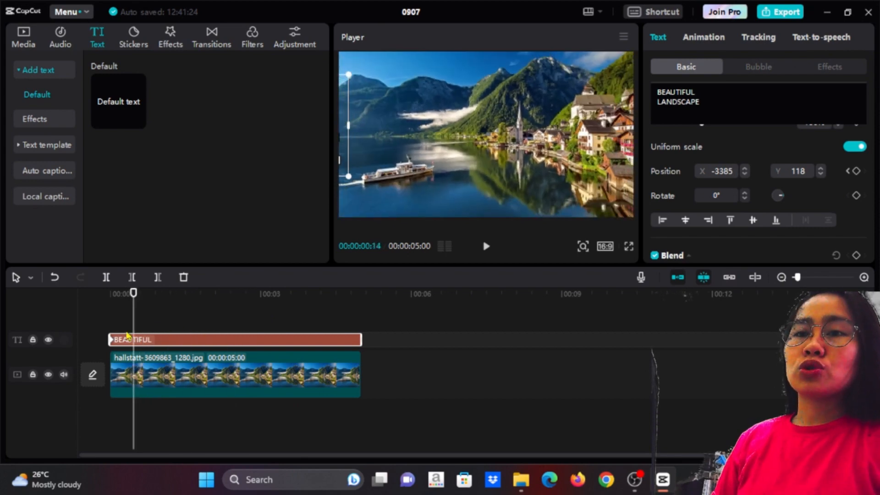
pyautogui.click(48, 375)
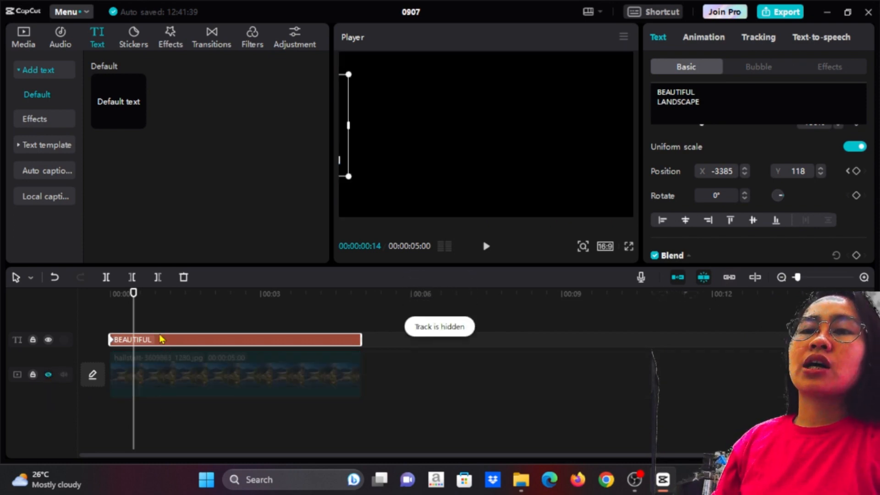
pyautogui.moveTo(133, 294); pyautogui.dragTo(110, 316)
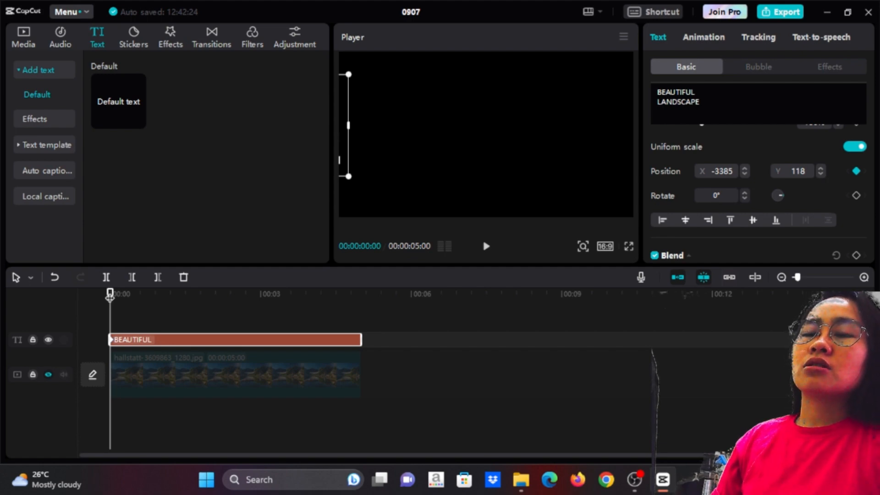
# Add a title position keyframe at 00:00:01:15 with X set to 0
pyautogui.moveTo(110, 293); pyautogui.dragTo(186, 308)
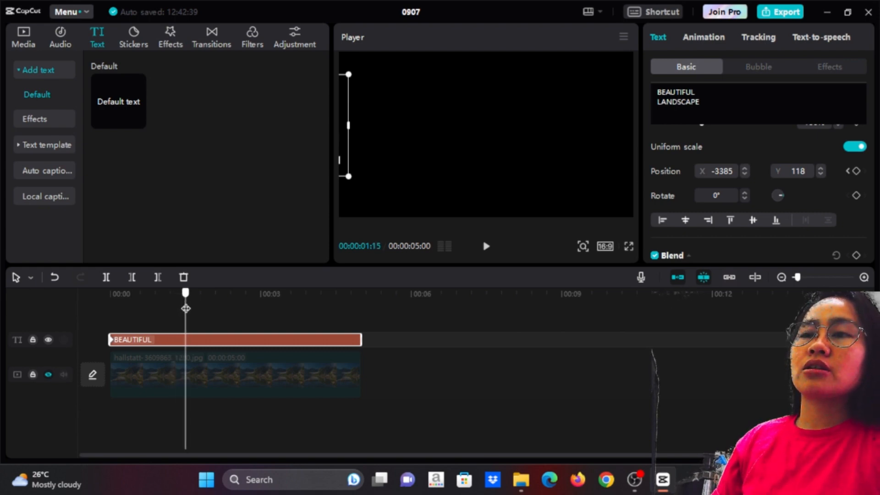
pyautogui.click(722, 170)
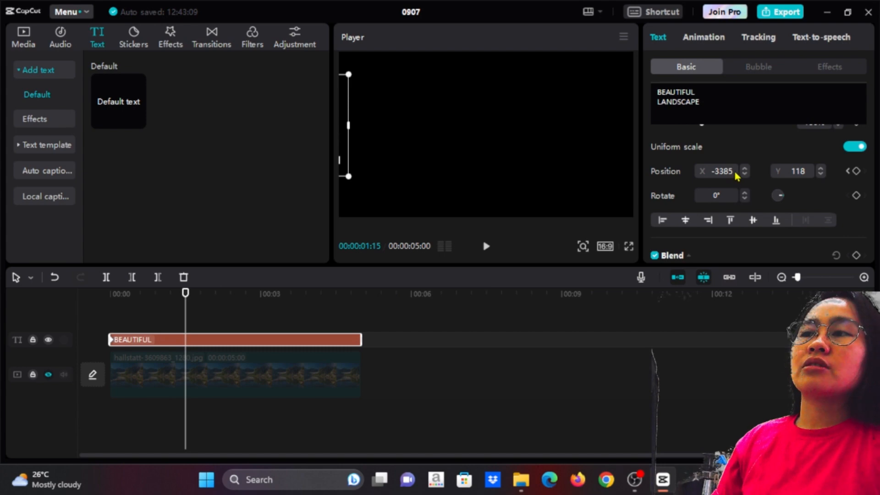
pyautogui.doubleClick(712, 170)
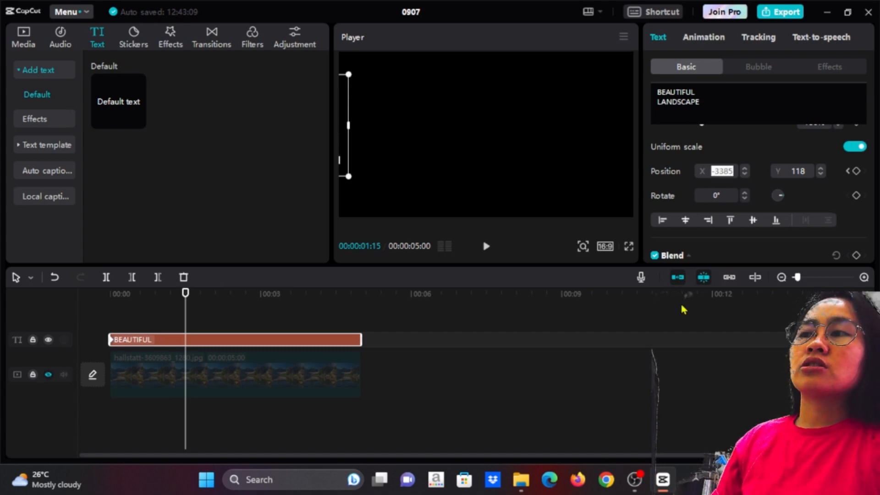
pyautogui.write('0')
pyautogui.press('Return')
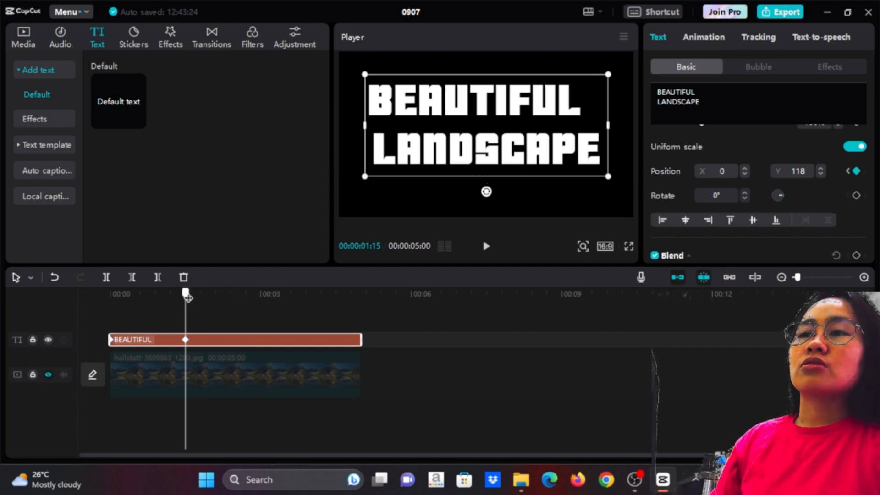
# Copy the title's 00:00:01:15 position keyframe and paste it at 00:00:03:15
pyautogui.moveTo(187, 297); pyautogui.dragTo(285, 319)
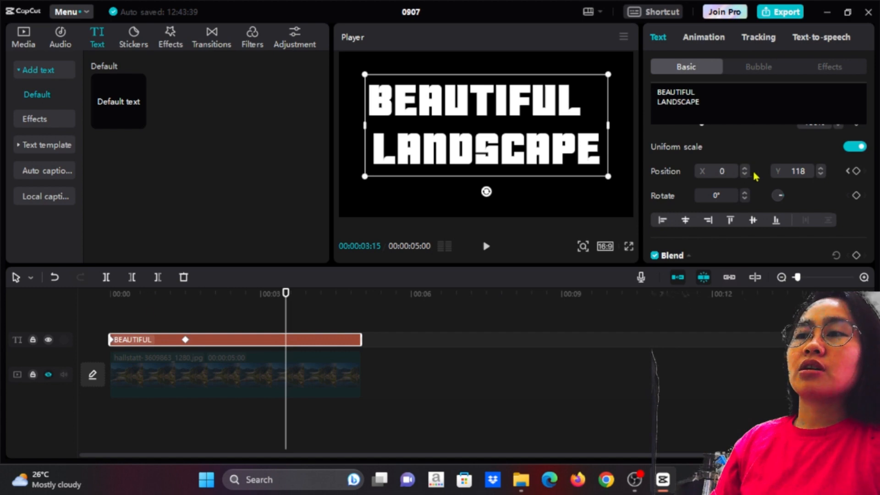
pyautogui.click(185, 340)
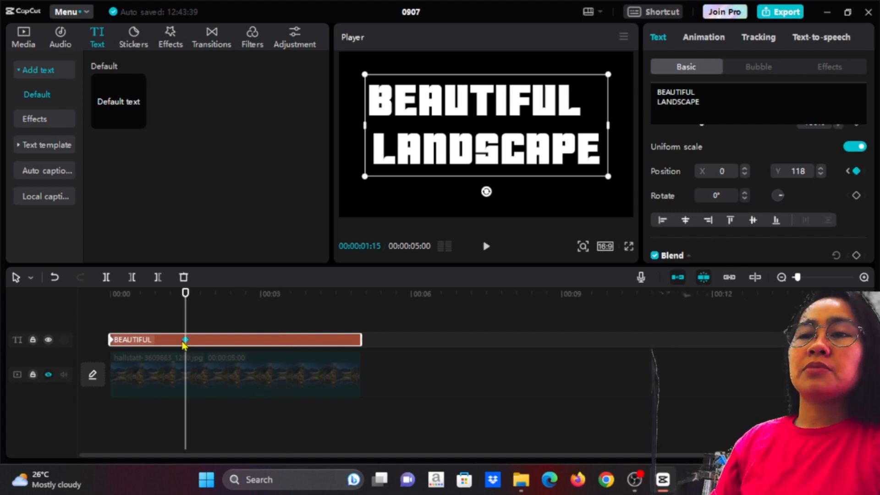
pyautogui.rightClick(185, 340)
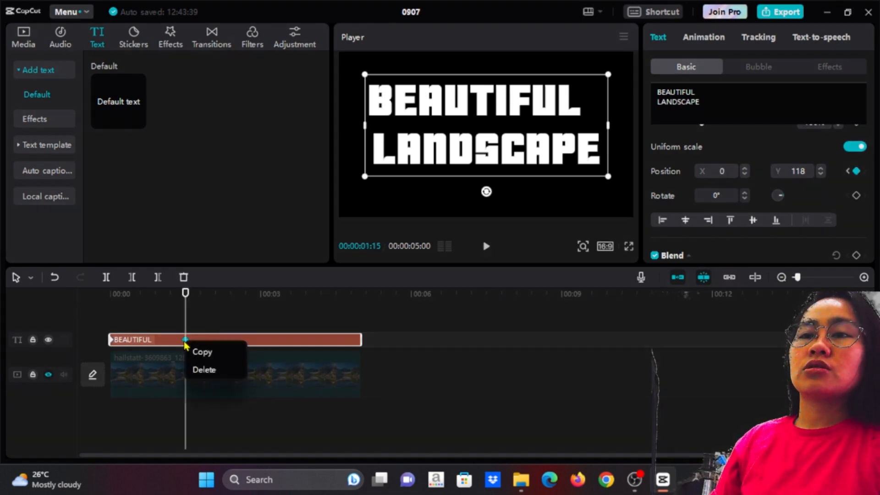
pyautogui.click(206, 352)
pyautogui.moveTo(185, 318); pyautogui.dragTo(286, 330)
pyautogui.hotkey('ctrl', 'v')
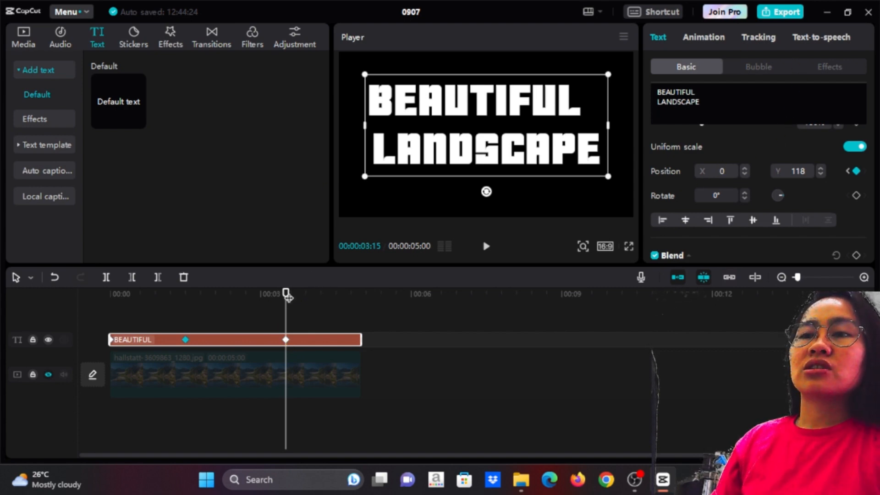
pyautogui.moveTo(287, 292); pyautogui.dragTo(288, 317)
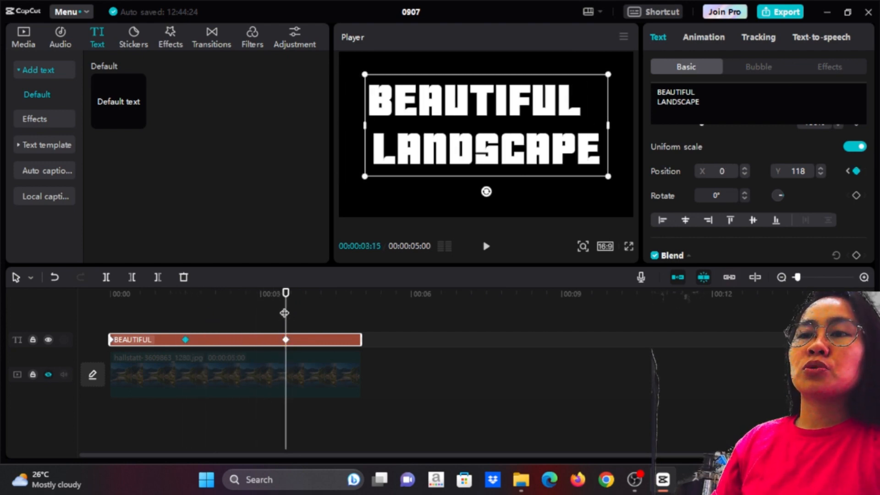
# Add a title position keyframe at 00:00:05:00 with X set to 4000
pyautogui.click(363, 301)
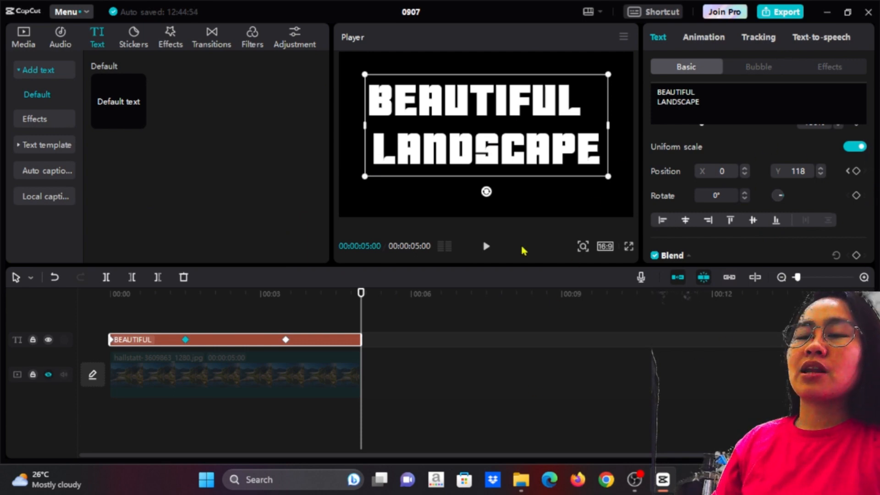
pyautogui.click(722, 171)
pyautogui.write('33')
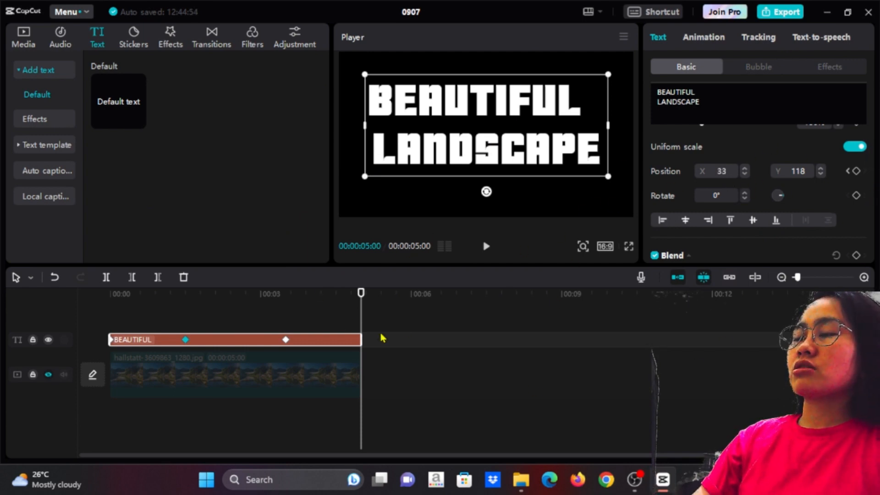
pyautogui.write('80')
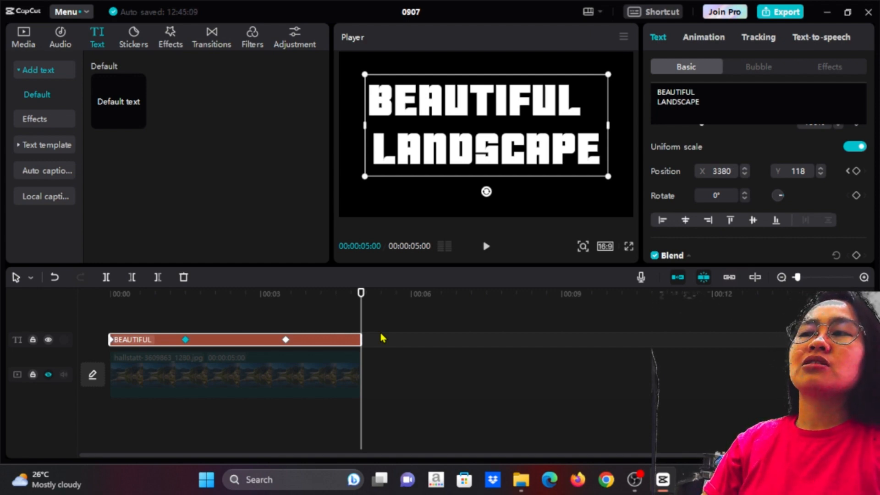
pyautogui.press('Return')
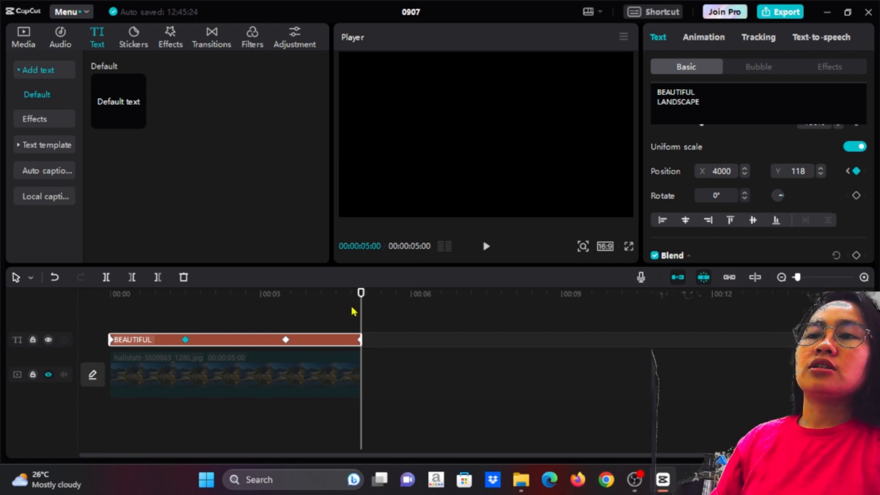
# Play the title animation from the start of the timeline and unhide the landscape image's track
pyautogui.moveTo(353, 291); pyautogui.dragTo(11, 323)
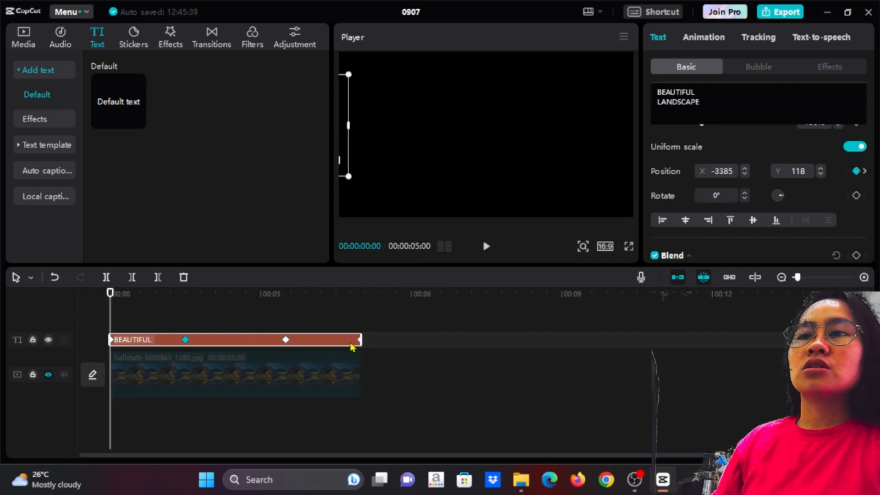
pyautogui.press('space')
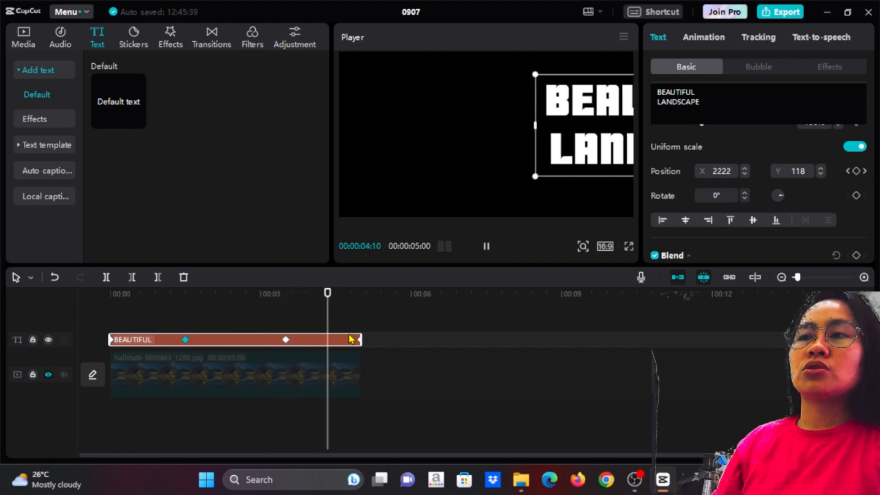
pyautogui.click(48, 374)
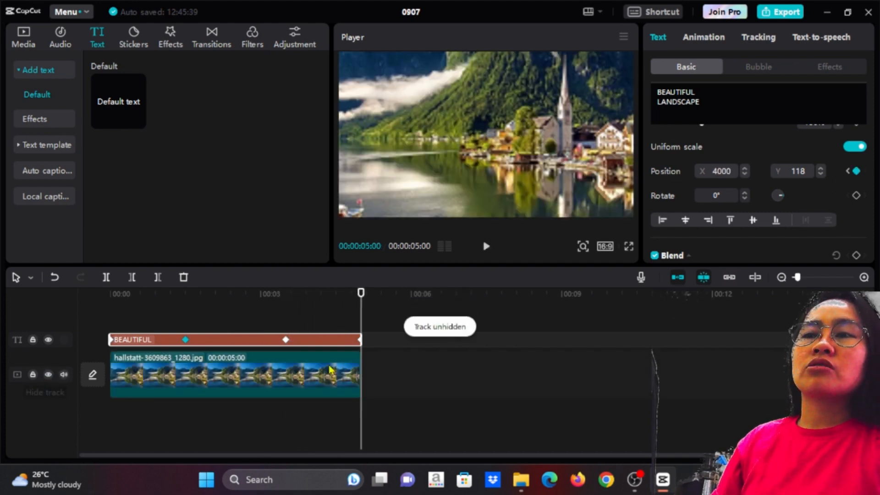
# Deselect the title and replay the composition from the start to review the image zoom together with the title's slide across the frame
pyautogui.moveTo(362, 294); pyautogui.dragTo(3, 371)
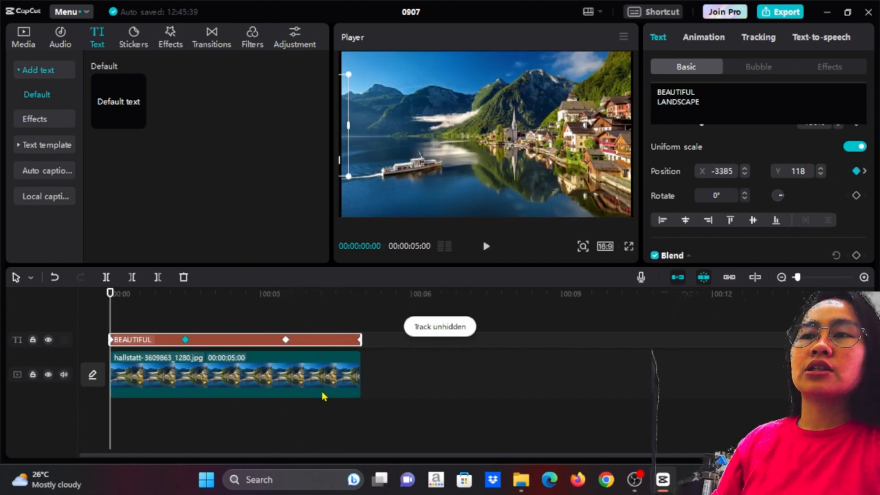
pyautogui.click(455, 320)
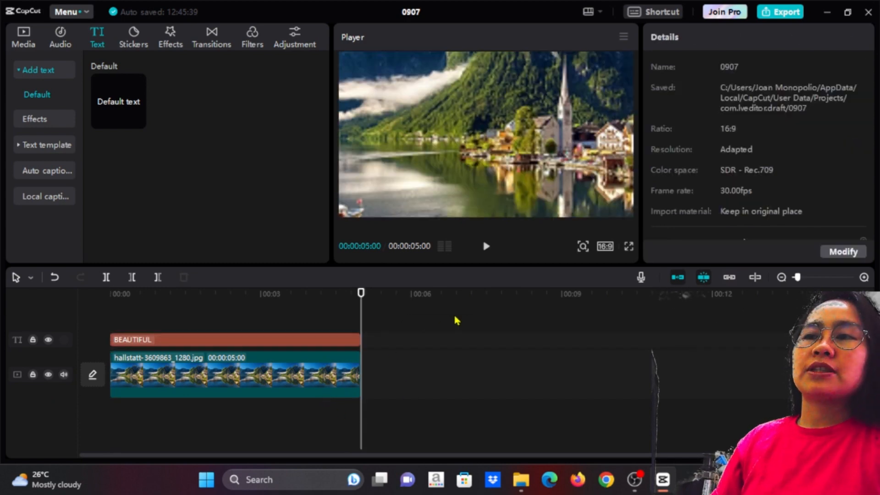
pyautogui.press('space')
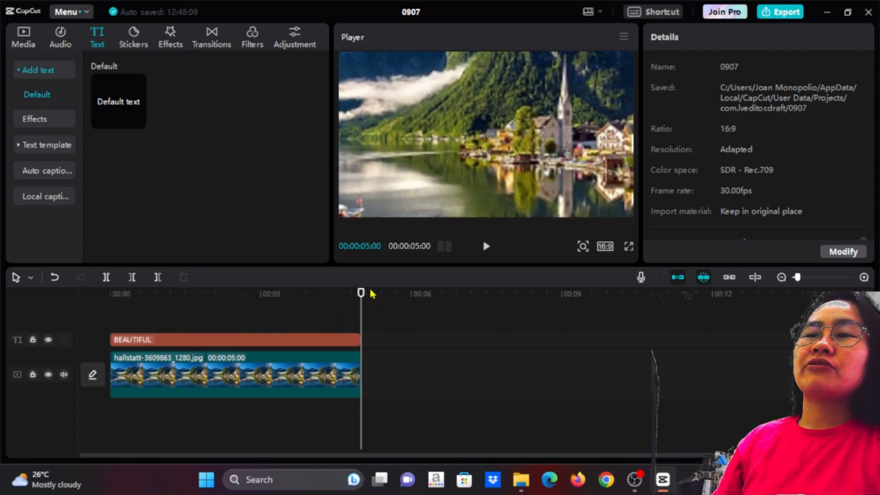
pyautogui.moveTo(362, 295); pyautogui.dragTo(26, 352)
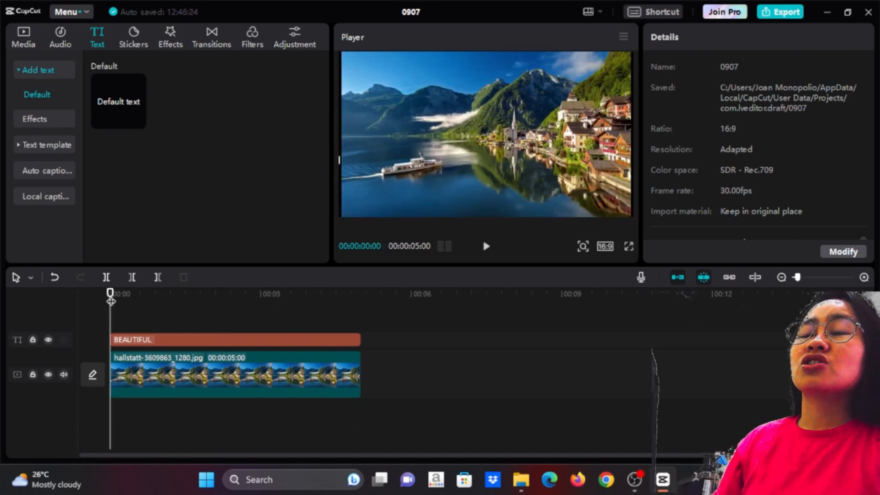
pyautogui.moveTo(111, 298); pyautogui.dragTo(67, 330)
pyautogui.press('space')
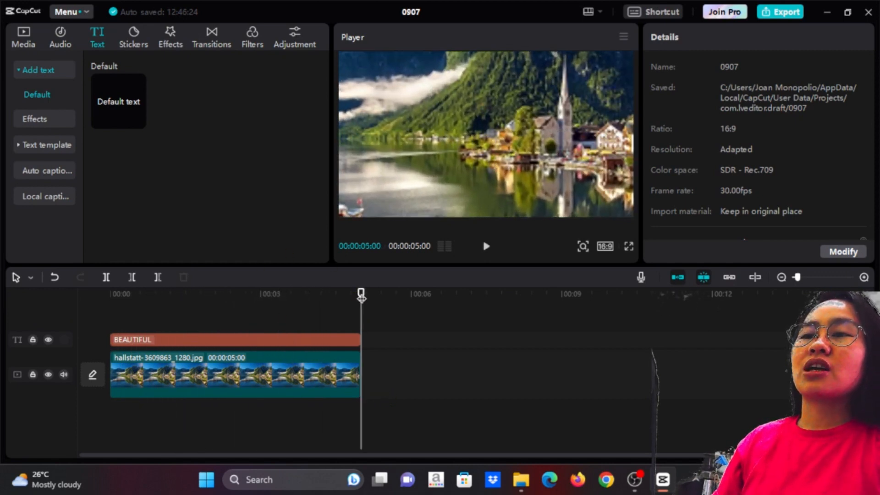
pyautogui.press('space')
pyautogui.press('space')
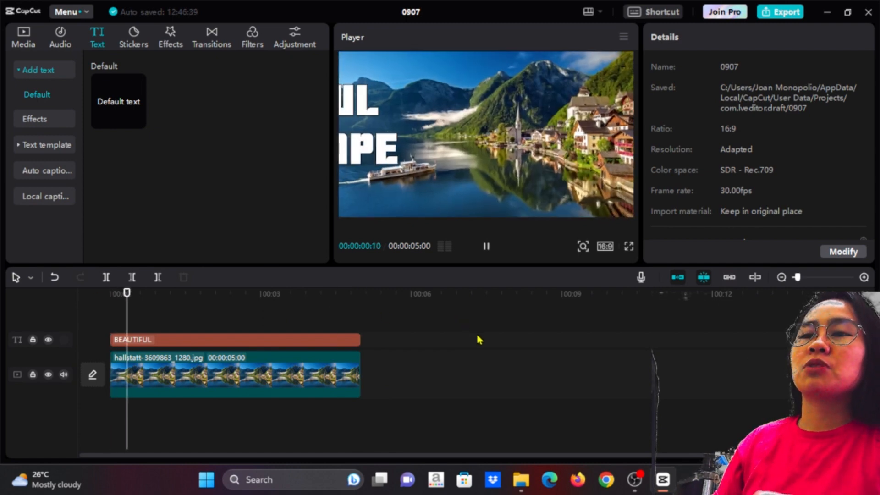